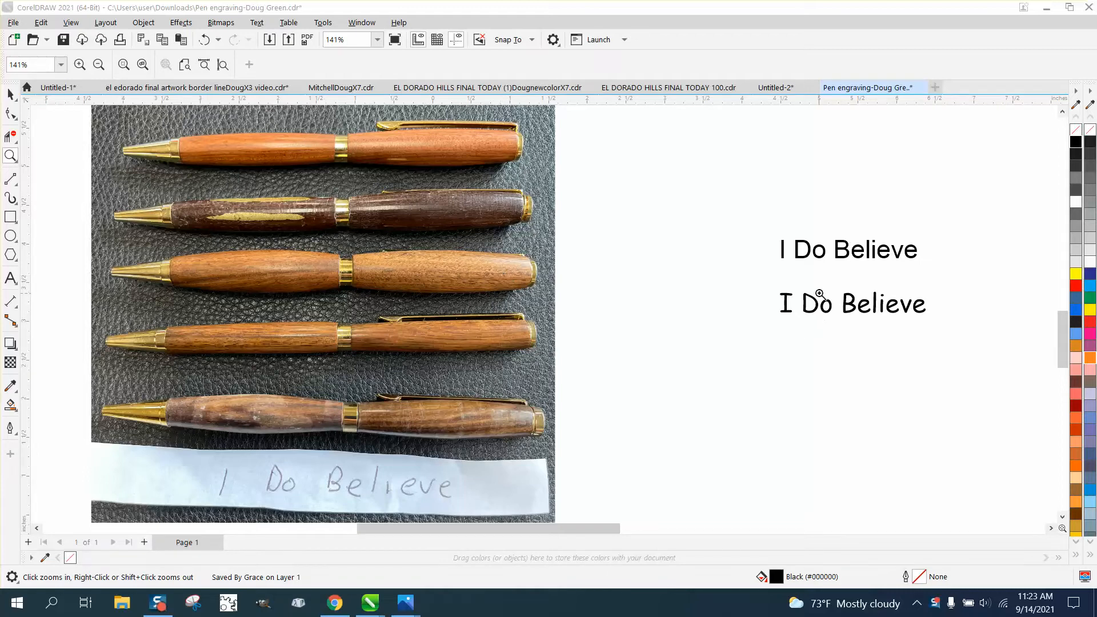
Compare the two "I Do Believe" lettering samples and check the font of the lower one
{"action": "left_click_drag", "start_coordinate": [764, 226], "coordinate": [988, 352]}
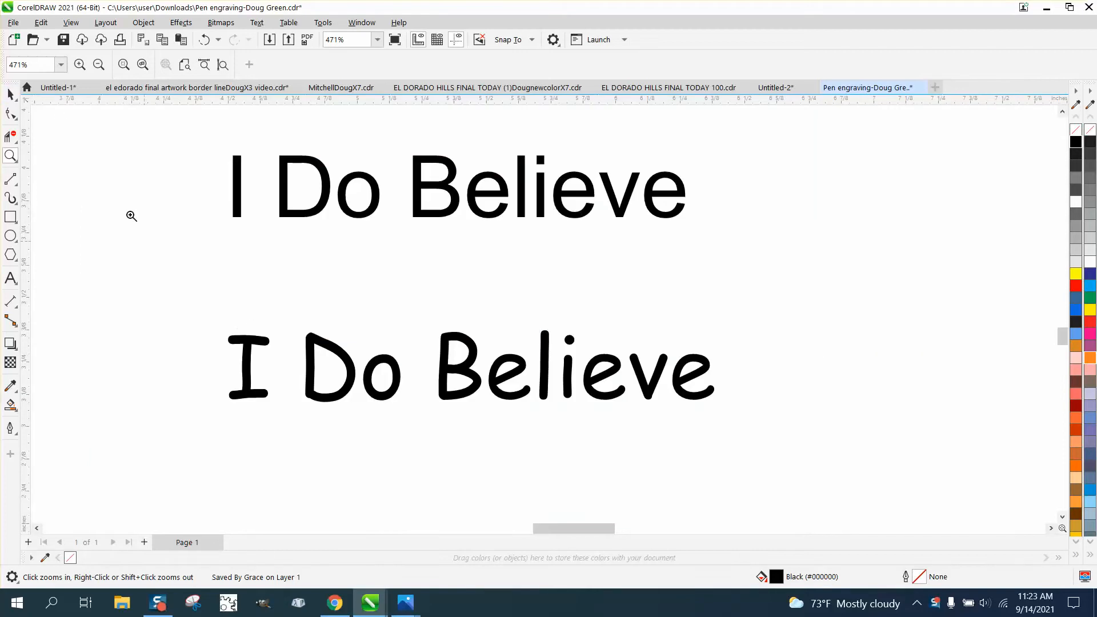
{"action": "left_click", "coordinate": [11, 93]}
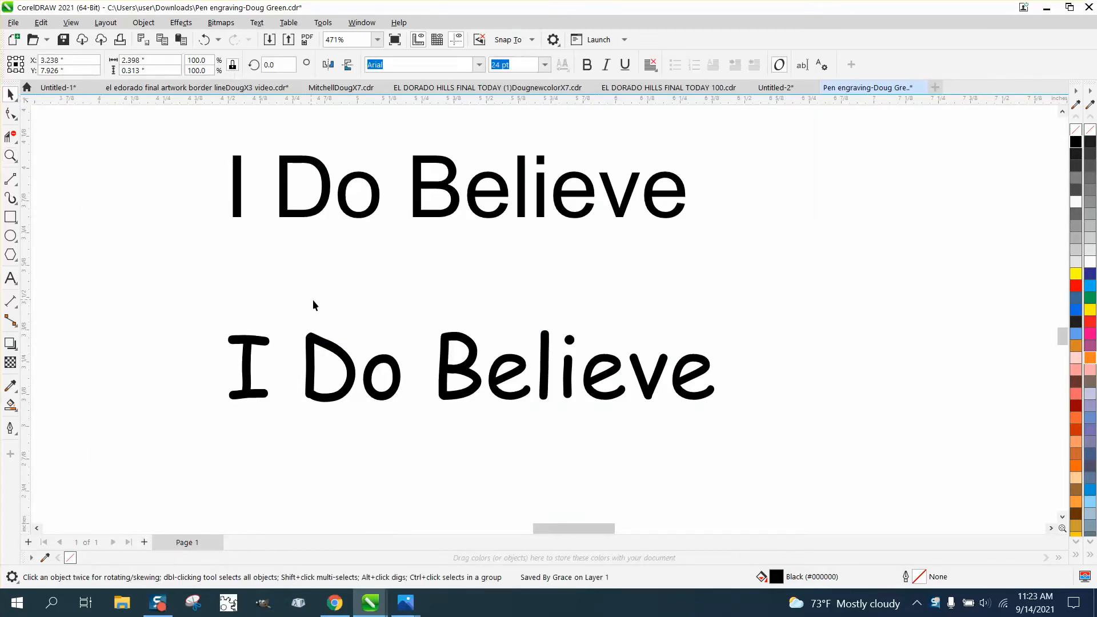
{"action": "left_click", "coordinate": [328, 347]}
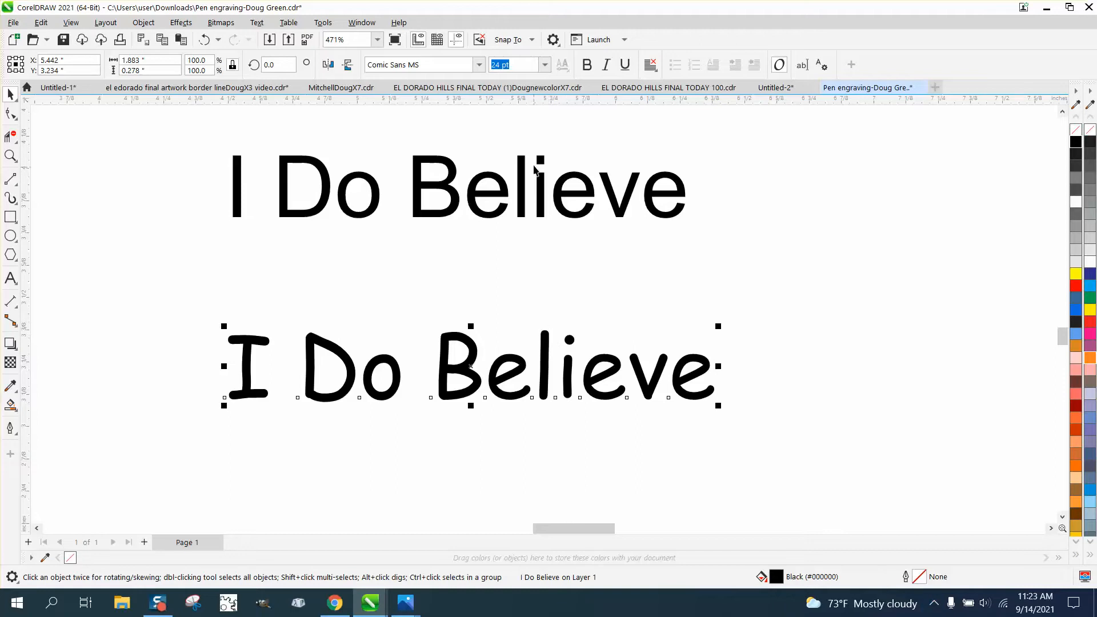
{"action": "scroll", "coordinate": [626, 324], "scroll_direction": "down", "scroll_amount": 6}
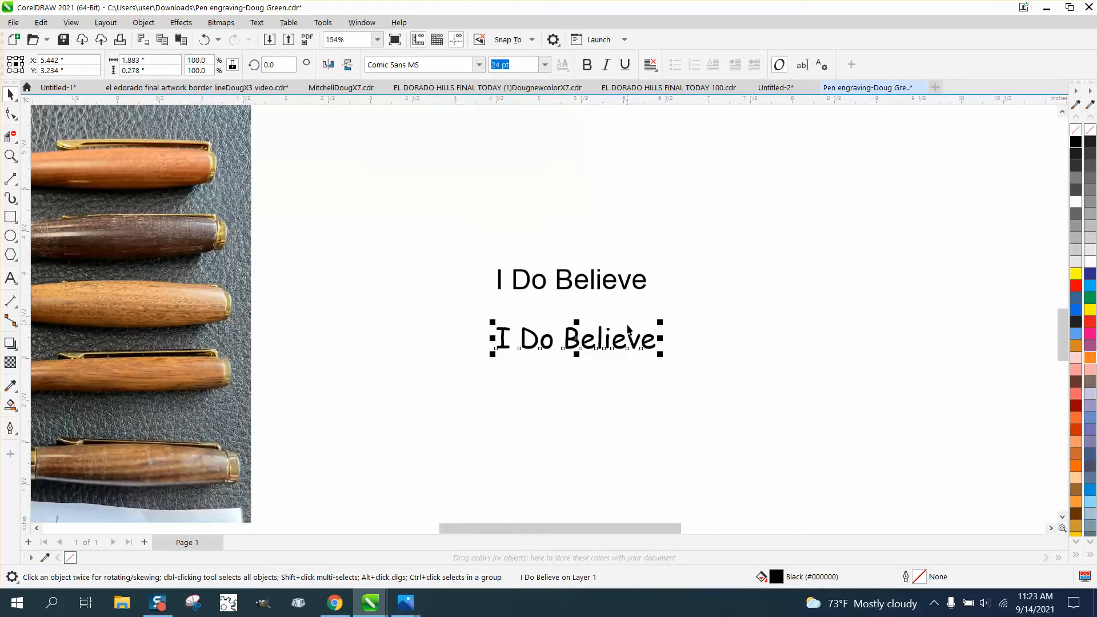
{"action": "scroll", "coordinate": [627, 329], "scroll_direction": "down", "scroll_amount": 1}
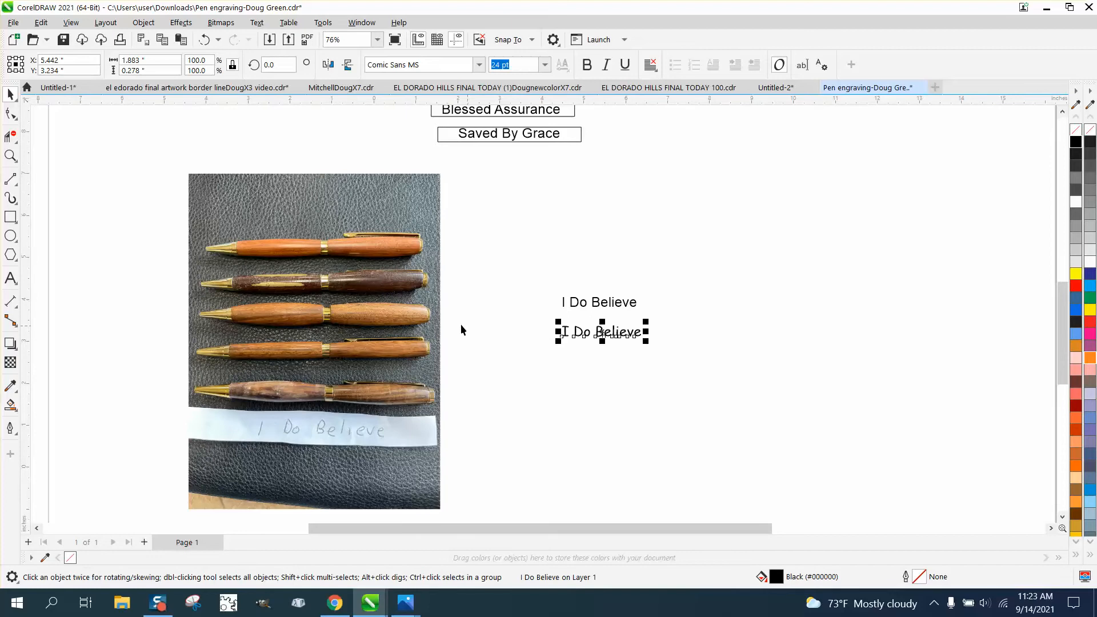
Add a parallel dimension along the length of the third pen's upper barrel, between its gold bands
{"action": "left_click", "coordinate": [347, 319]}
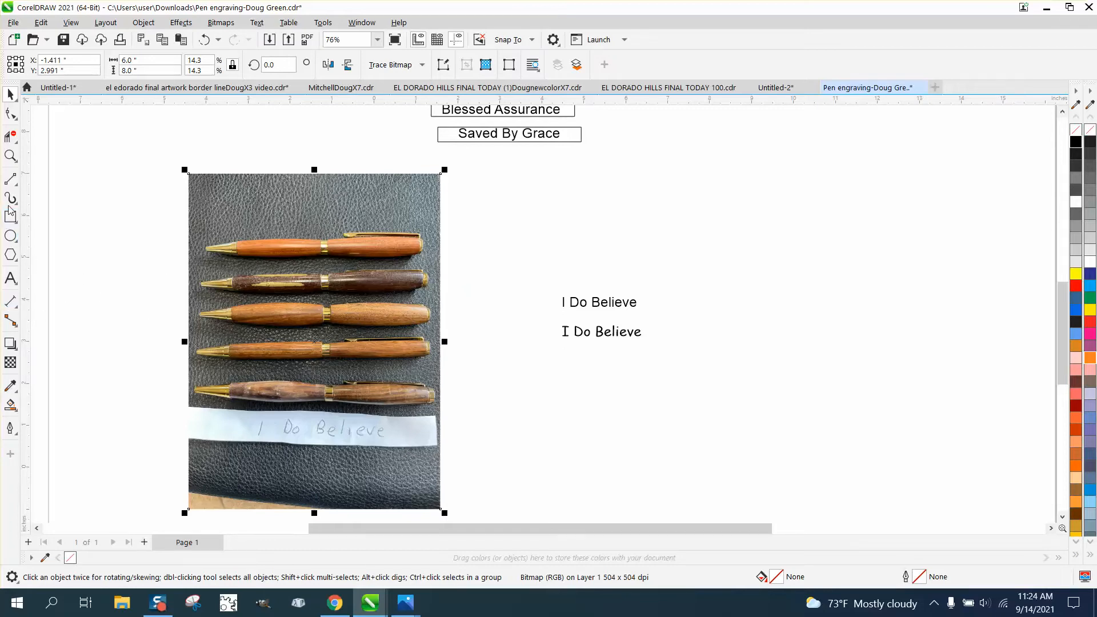
{"action": "left_click", "coordinate": [10, 155]}
{"action": "left_click_drag", "start_coordinate": [266, 290], "coordinate": [460, 345]}
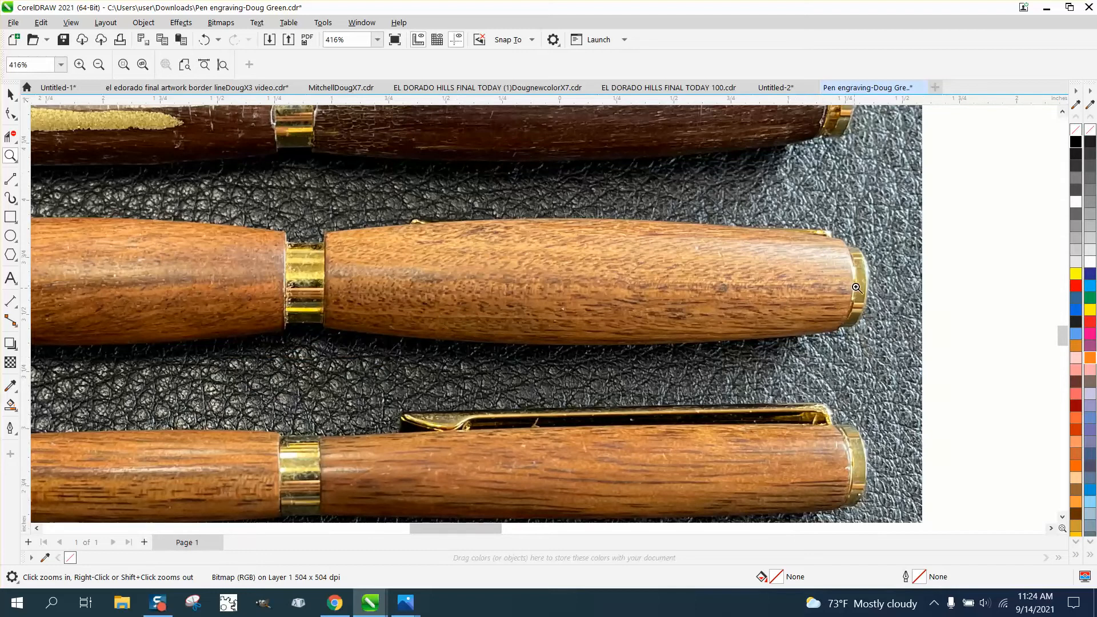
{"action": "left_click", "coordinate": [15, 304]}
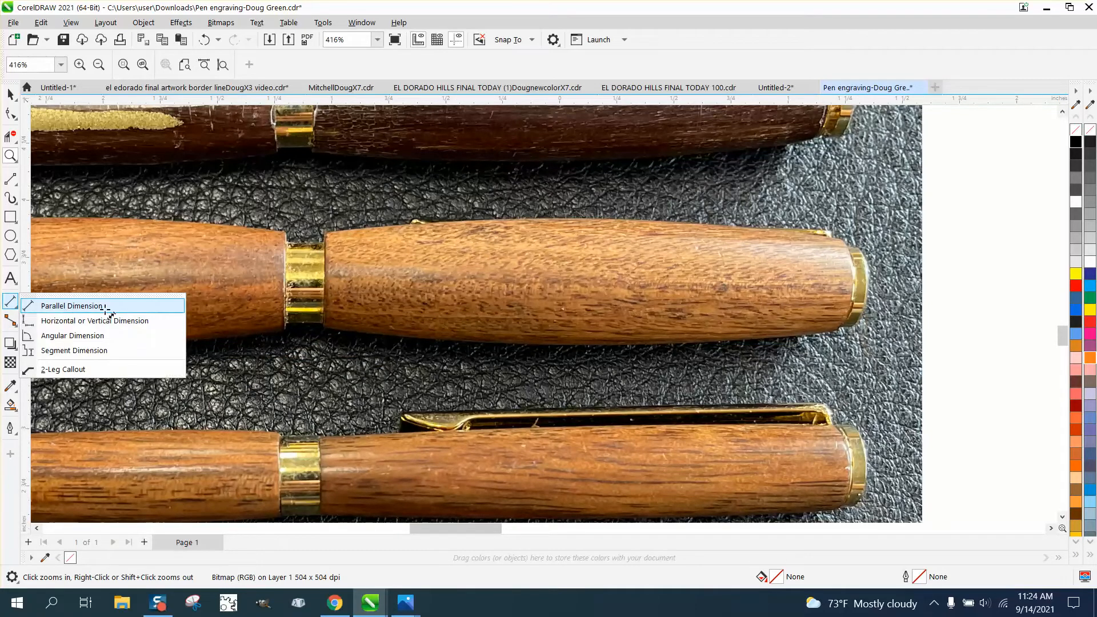
{"action": "left_click", "coordinate": [64, 307]}
{"action": "left_click_drag", "start_coordinate": [326, 282], "coordinate": [853, 282]}
{"action": "left_click", "coordinate": [852, 282]}
{"action": "scroll", "coordinate": [591, 294], "scroll_direction": "down", "scroll_amount": 2}
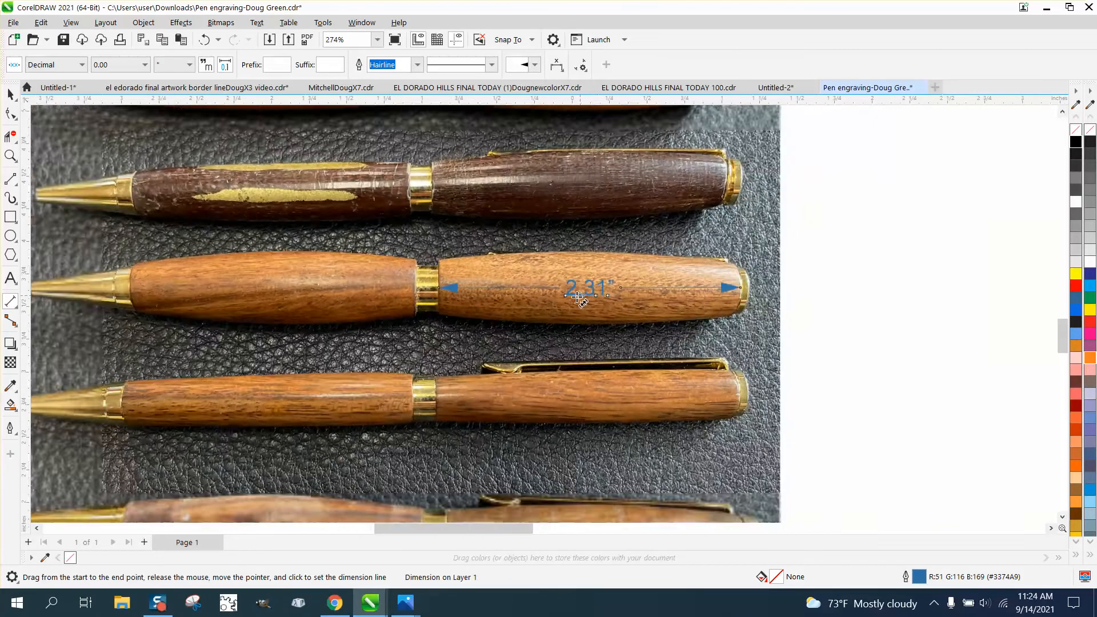
{"action": "scroll", "coordinate": [577, 296], "scroll_direction": "down", "scroll_amount": 1}
{"action": "left_click", "coordinate": [10, 94]}
Draw a rectangle about 0.51 in high below the two text samples and set its width to 2.31 in
{"action": "scroll", "coordinate": [178, 178], "scroll_direction": "down", "scroll_amount": 1}
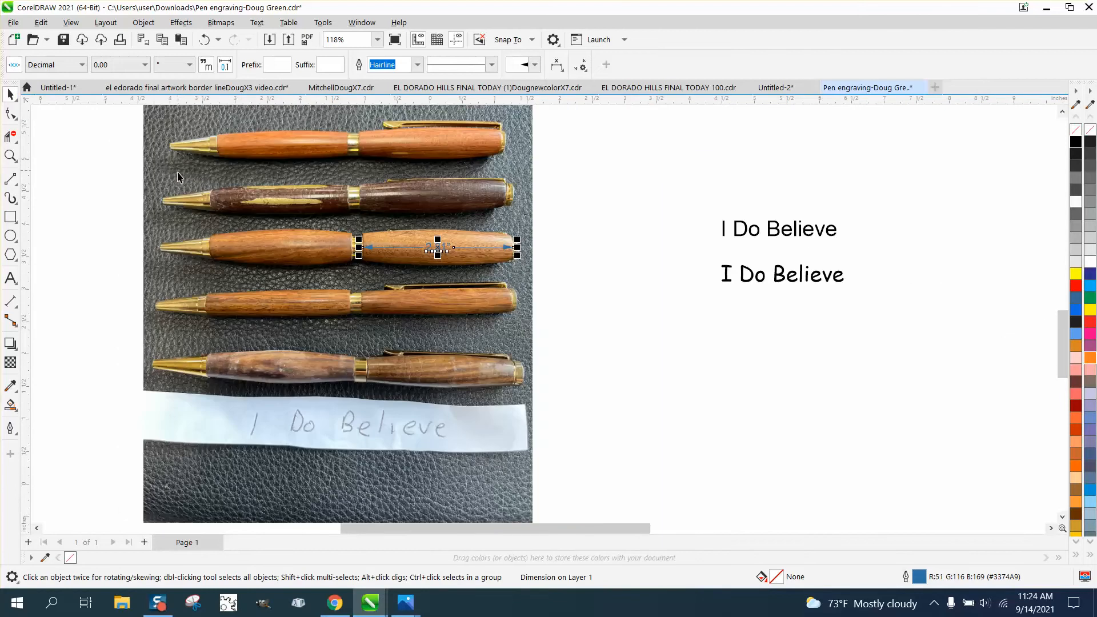
{"action": "scroll", "coordinate": [325, 228], "scroll_direction": "down", "scroll_amount": 1}
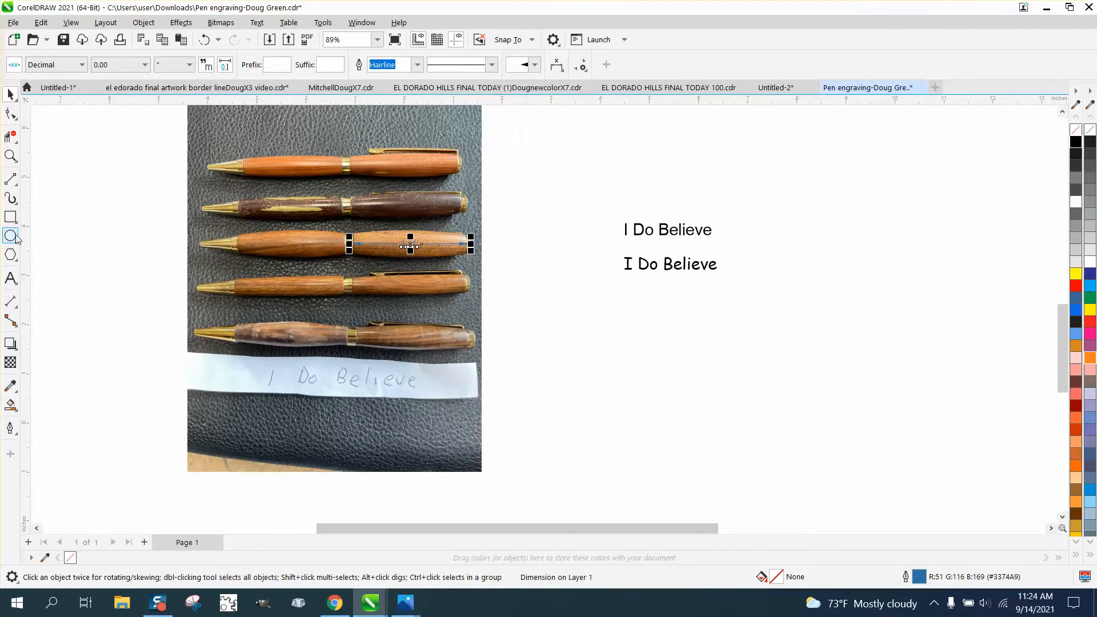
{"action": "left_click", "coordinate": [10, 216]}
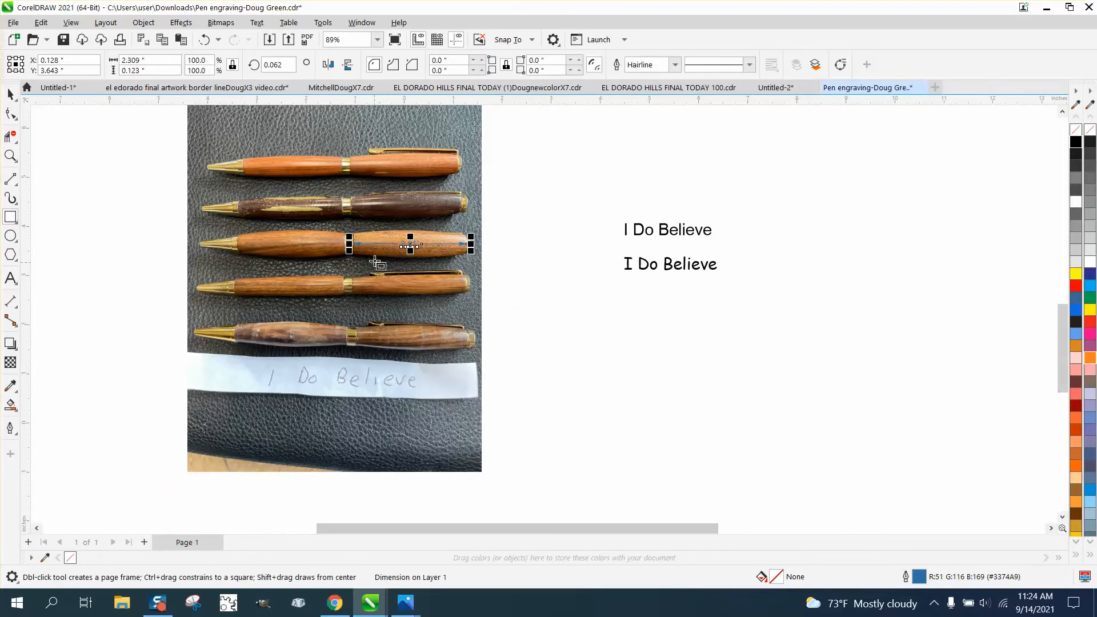
{"action": "left_click_drag", "start_coordinate": [580, 312], "coordinate": [744, 337]}
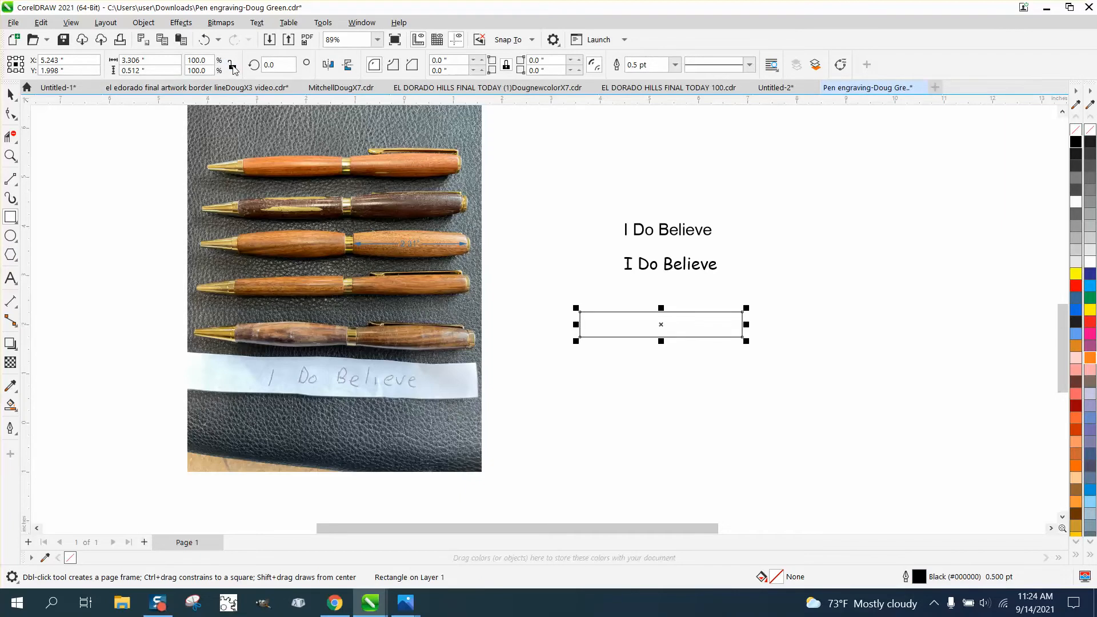
{"action": "double_click", "coordinate": [137, 60]}
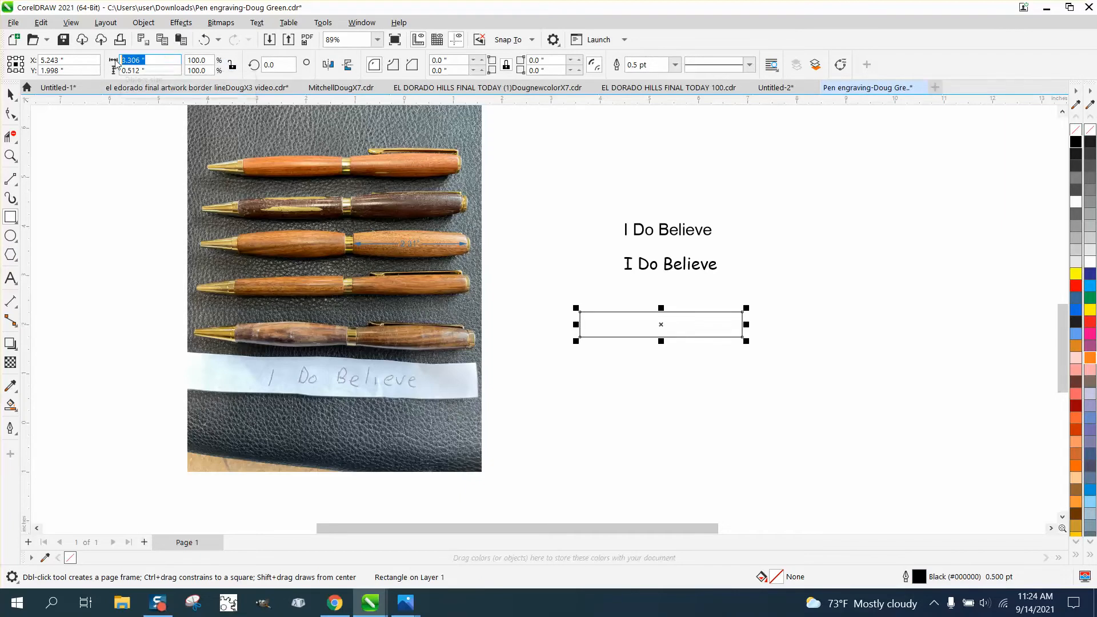
{"action": "type", "text": "2."}
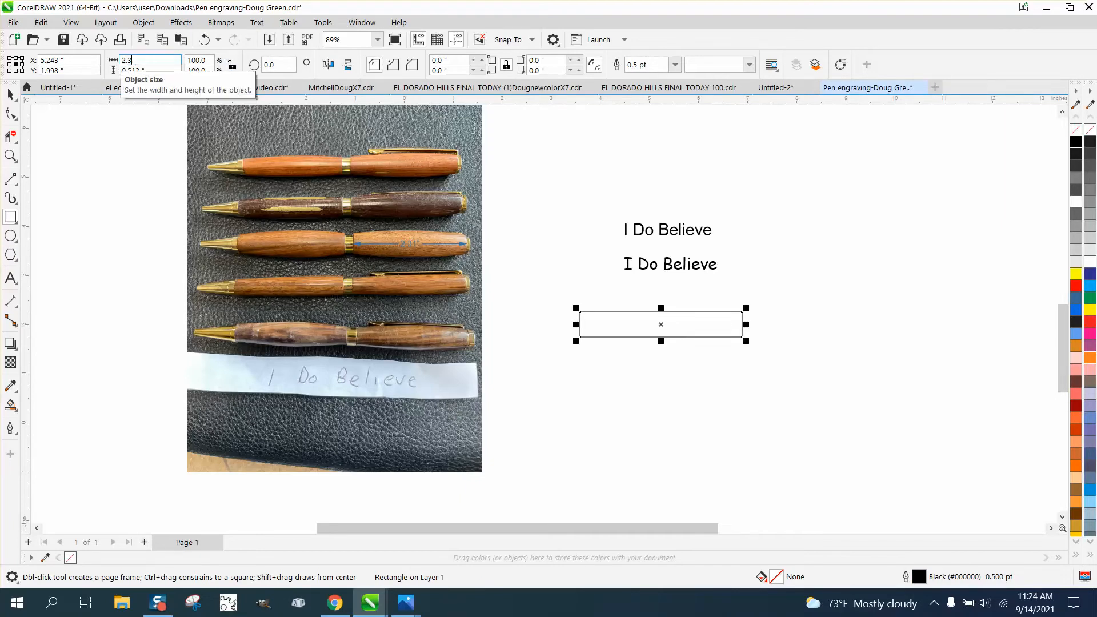
{"action": "type", "text": "31"}
{"action": "key", "text": "Return"}
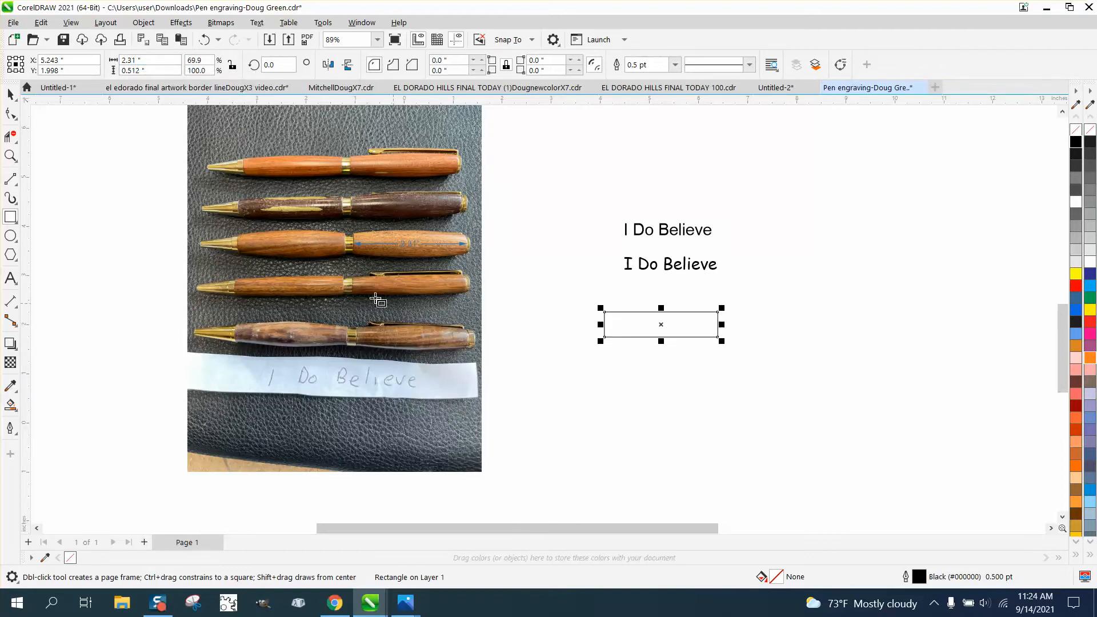
Add a parallel dimension across the engravable height of the third pen's upper barrel, near its middle
{"action": "left_click", "coordinate": [10, 155]}
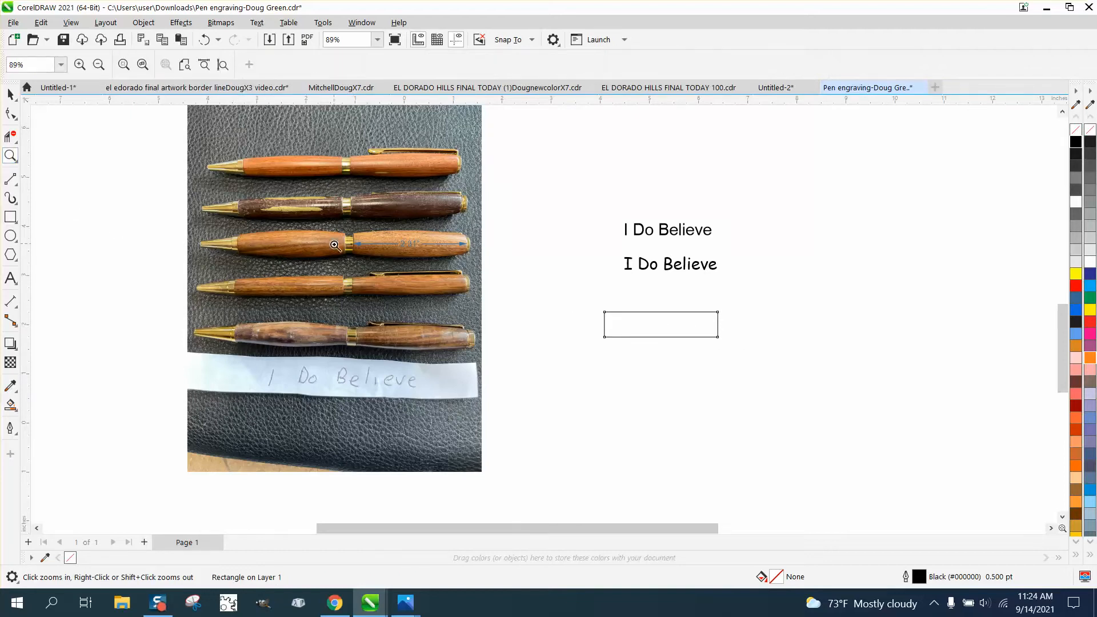
{"action": "left_click_drag", "start_coordinate": [344, 257], "coordinate": [511, 315]}
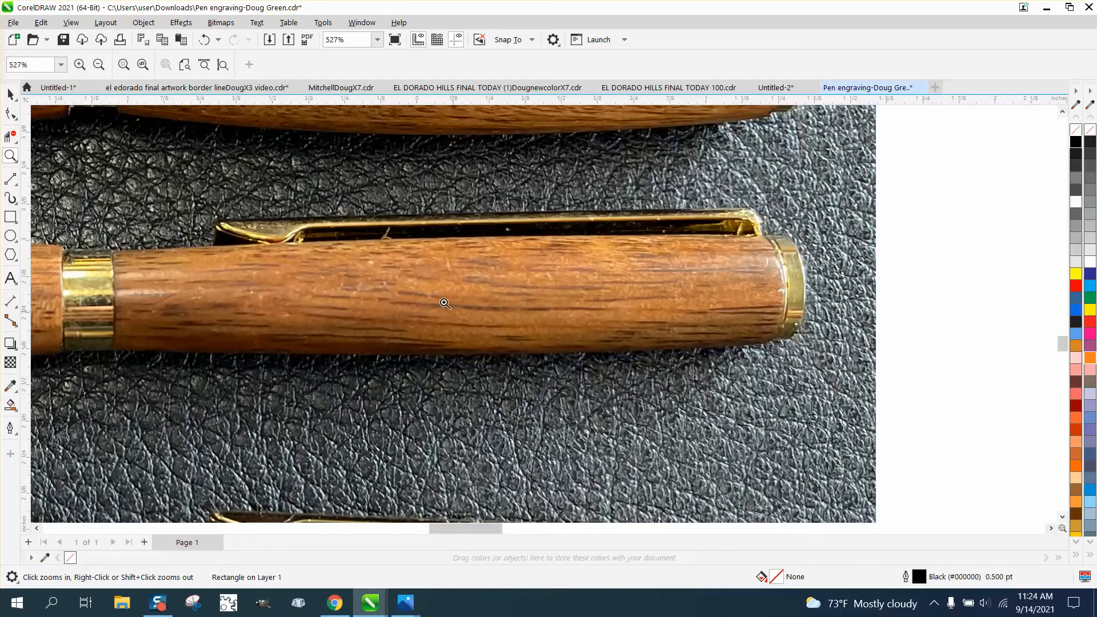
{"action": "right_click", "coordinate": [476, 284]}
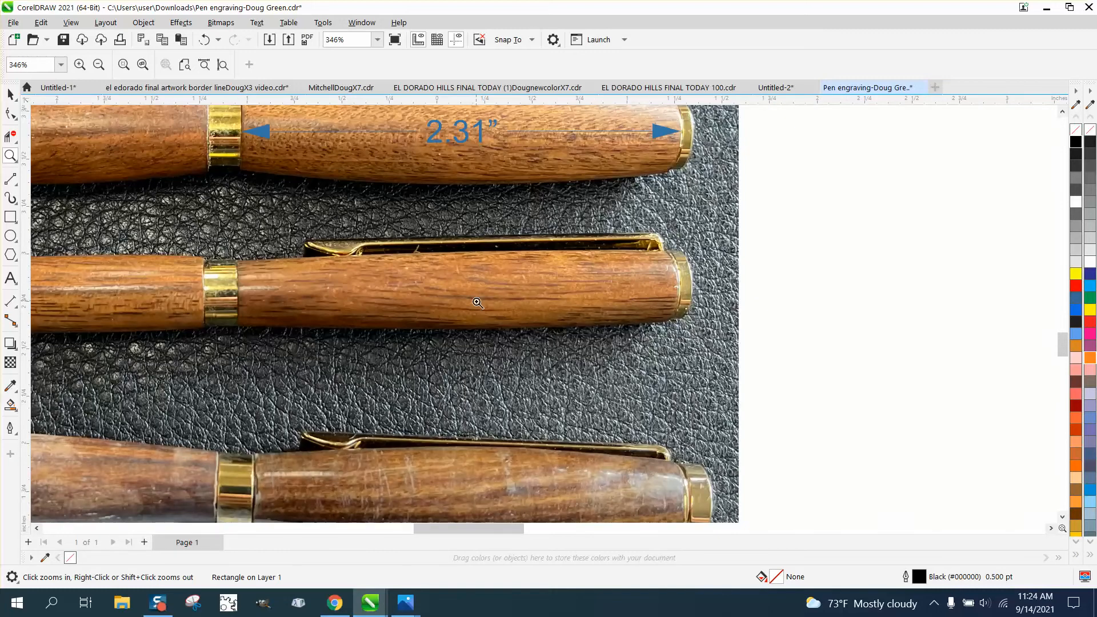
{"action": "right_click", "coordinate": [469, 286]}
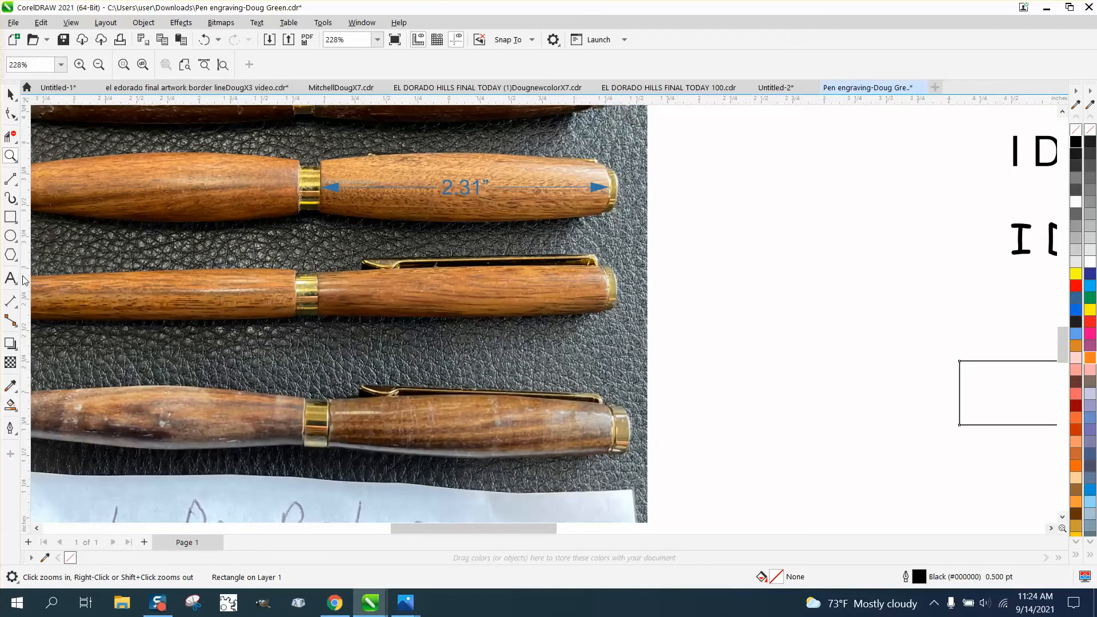
{"action": "left_click", "coordinate": [16, 306]}
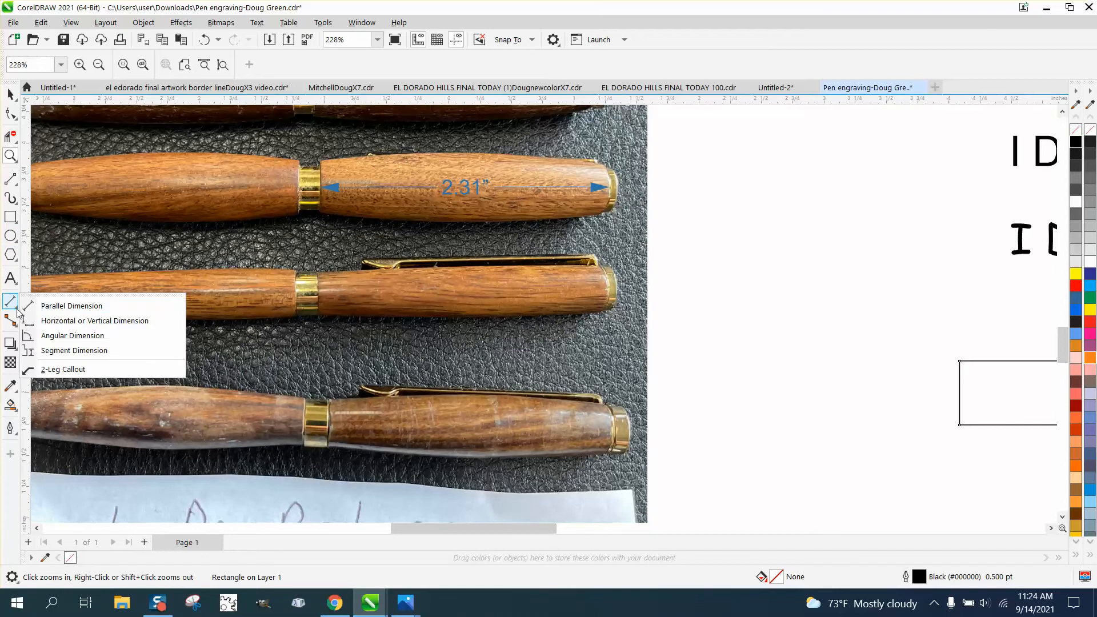
{"action": "left_click", "coordinate": [46, 307]}
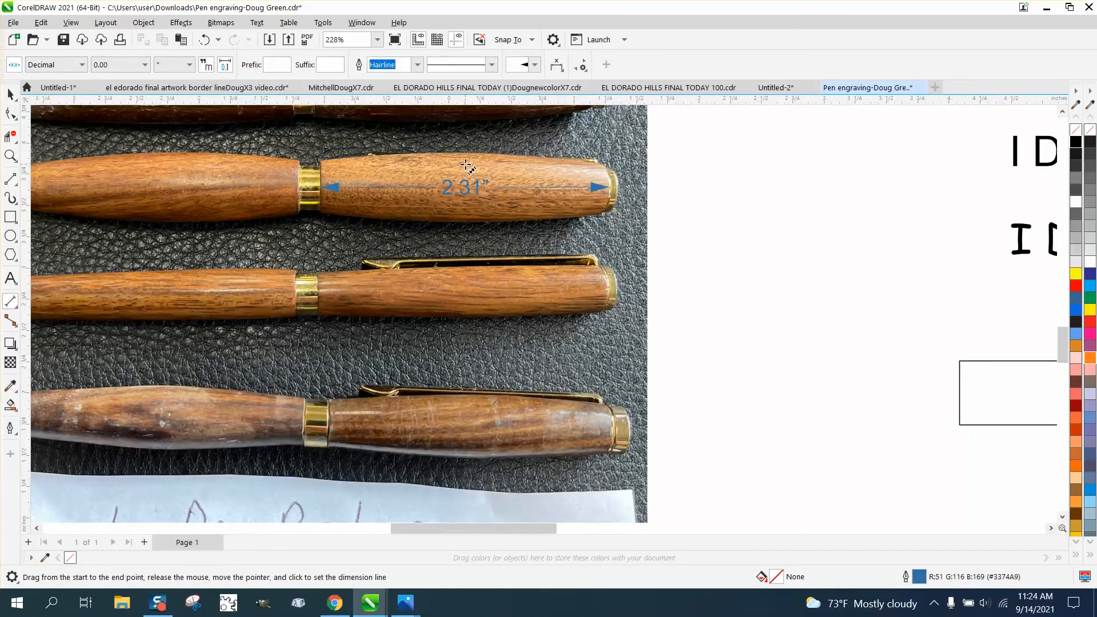
{"action": "left_click_drag", "start_coordinate": [467, 165], "coordinate": [467, 202]}
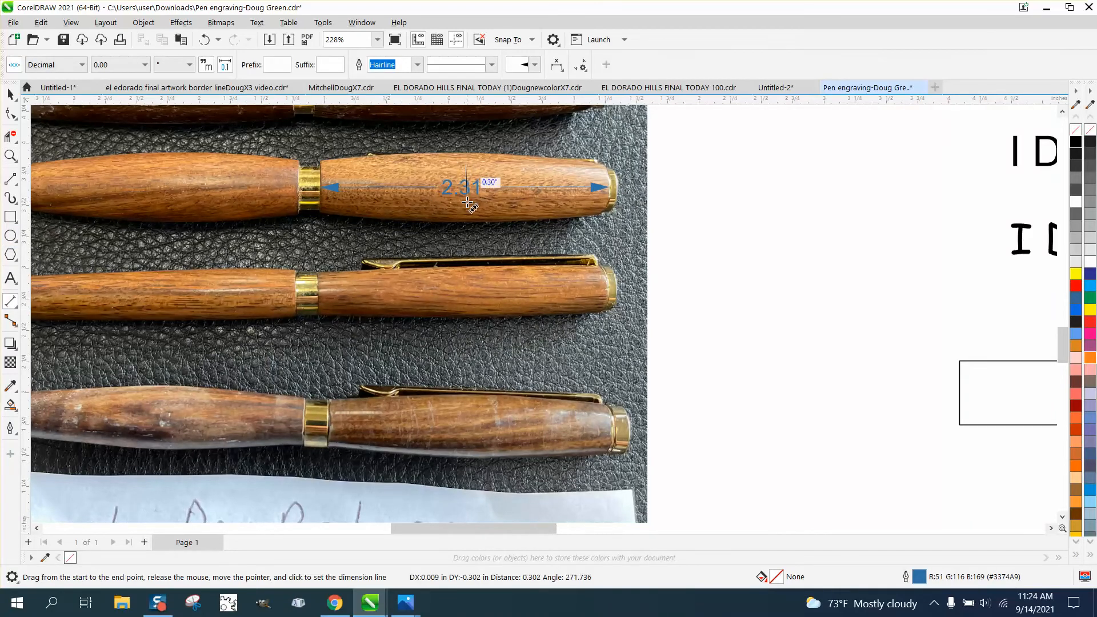
{"action": "left_click", "coordinate": [484, 206]}
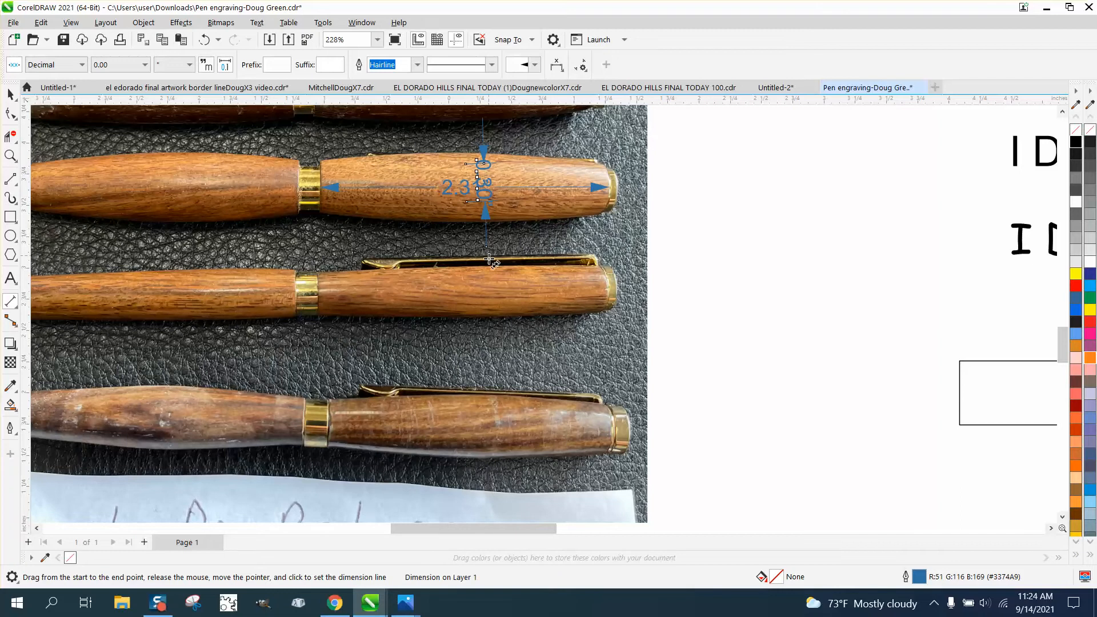
Add a parallel dimension across the engravable height of the fourth pen's upper barrel, just below the clip
{"action": "left_click_drag", "start_coordinate": [486, 275], "coordinate": [486, 303]}
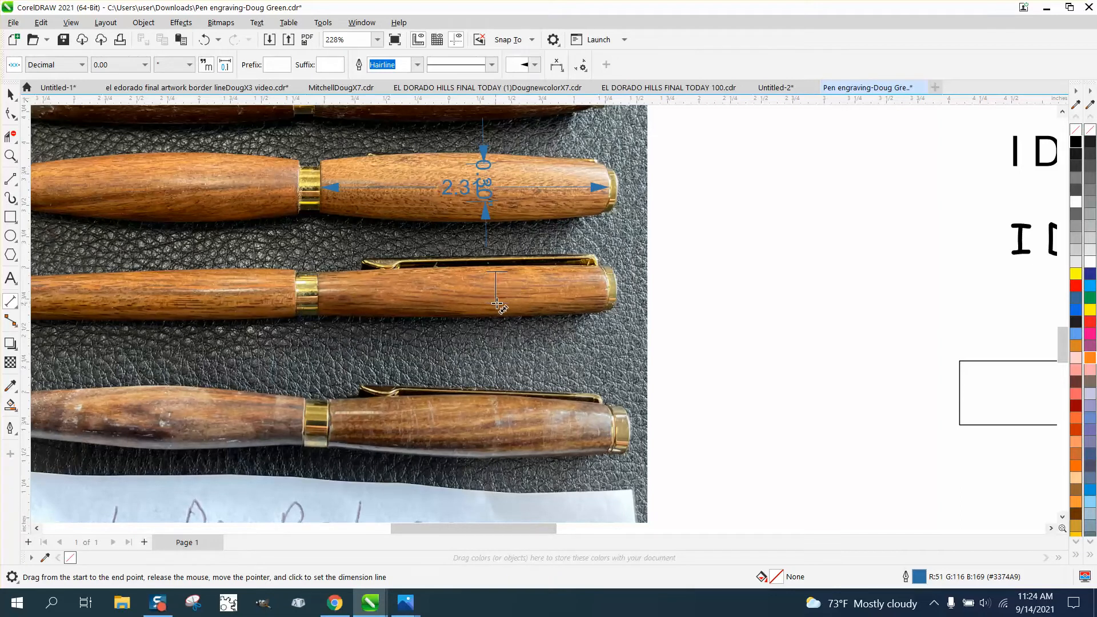
{"action": "left_click", "coordinate": [498, 303]}
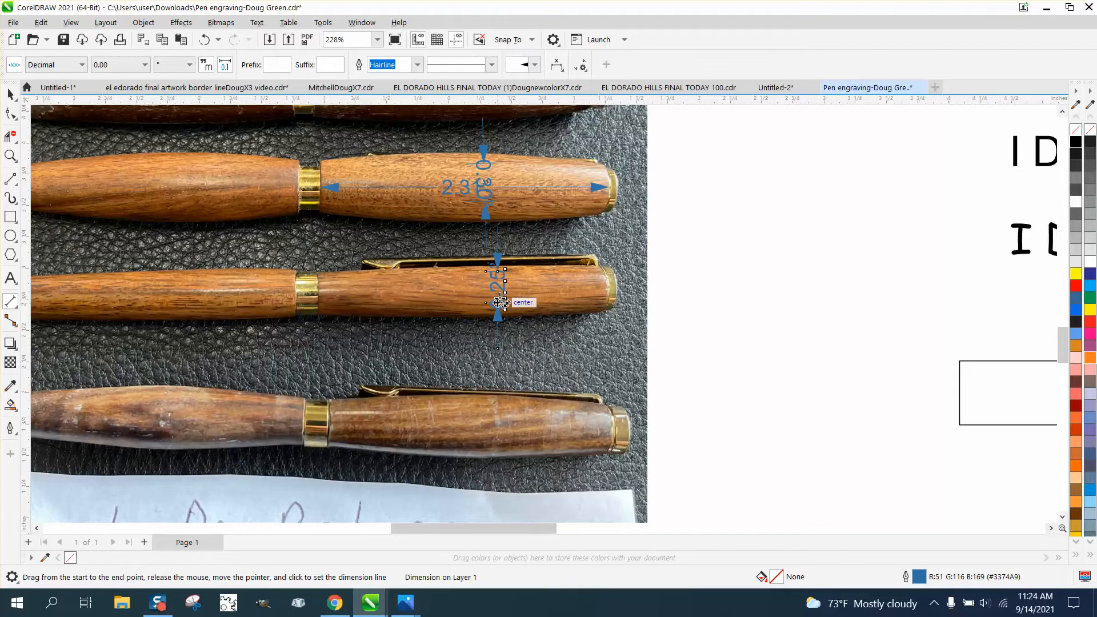
{"action": "scroll", "coordinate": [329, 268], "scroll_direction": "down", "scroll_amount": 2}
Set the rectangle's height to 0.25 in
{"action": "left_click", "coordinate": [11, 94]}
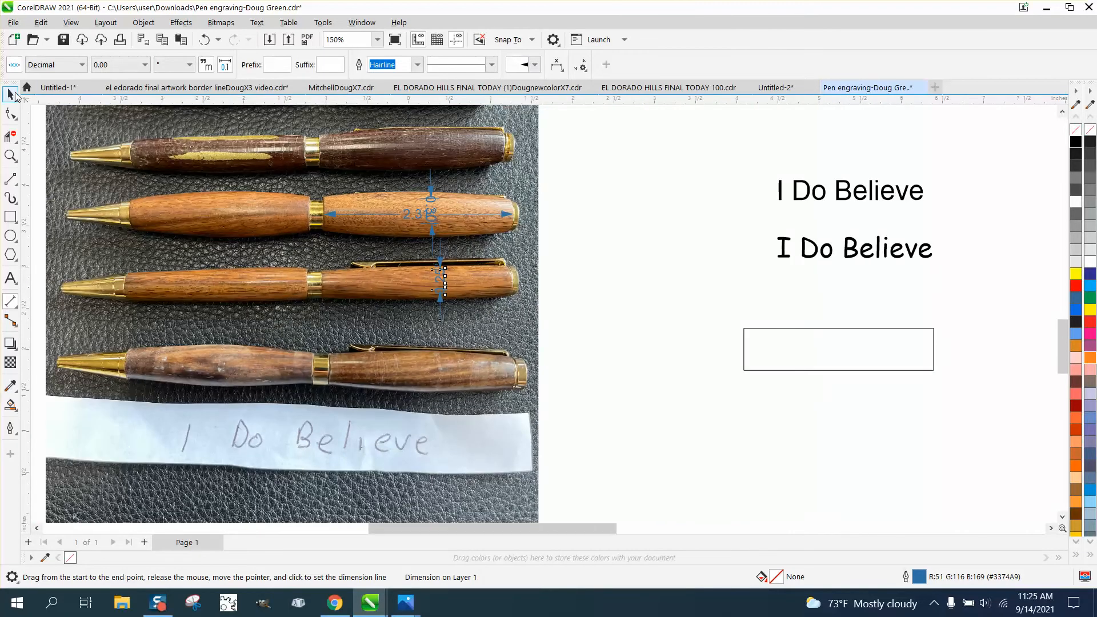
{"action": "left_click", "coordinate": [832, 329]}
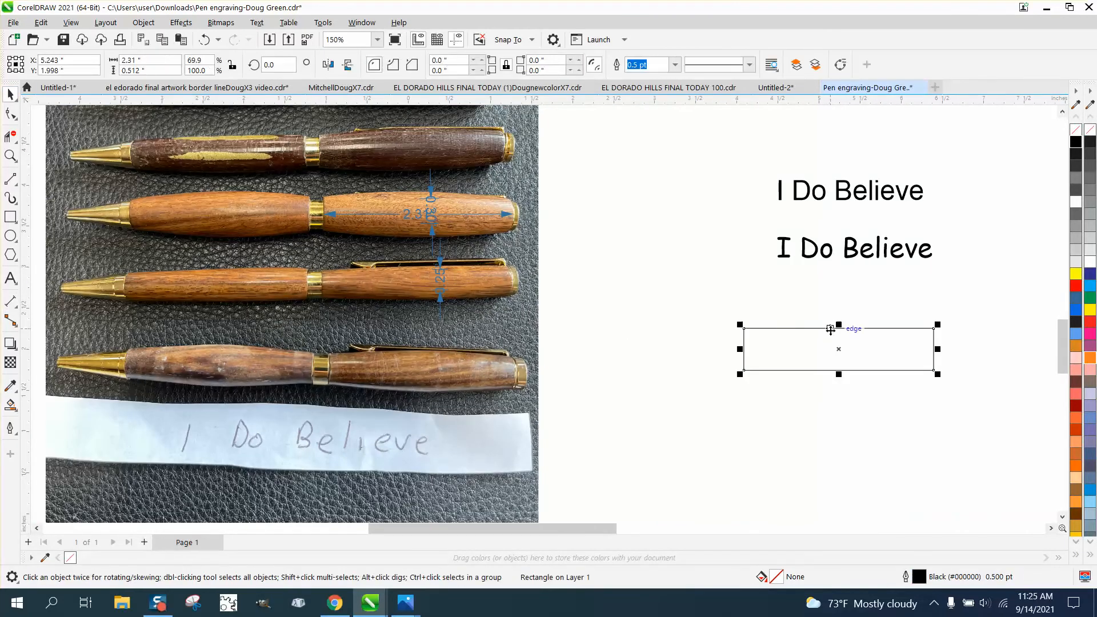
{"action": "left_click", "coordinate": [147, 70]}
{"action": "type", "text": "0.25"}
{"action": "key", "text": "Return"}
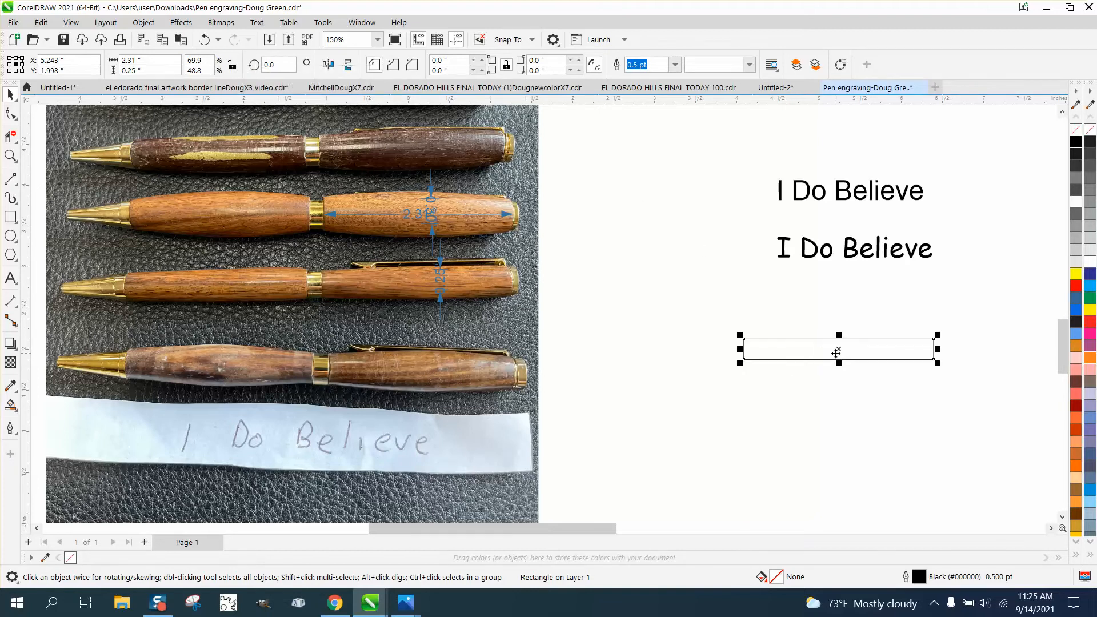
Center the rectangle and the Comic Sans MS "I Do Believe" text on the page so the text sits over the rectangle
{"action": "left_click_drag", "start_coordinate": [836, 353], "coordinate": [758, 336]}
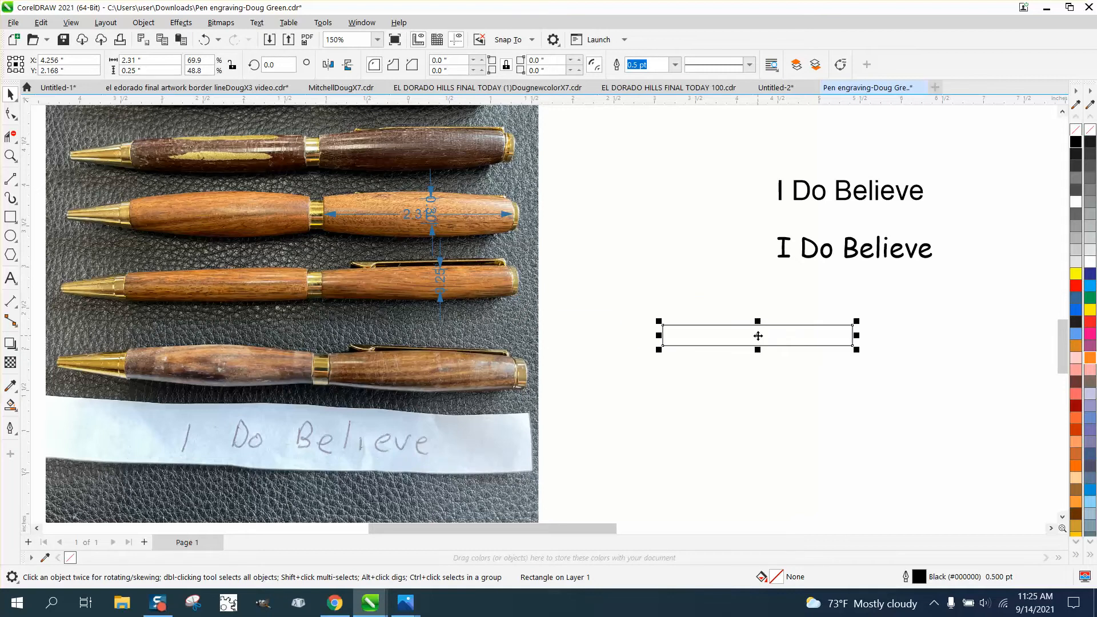
{"action": "key", "text": "p"}
{"action": "scroll", "coordinate": [620, 337], "scroll_direction": "down", "scroll_amount": 2}
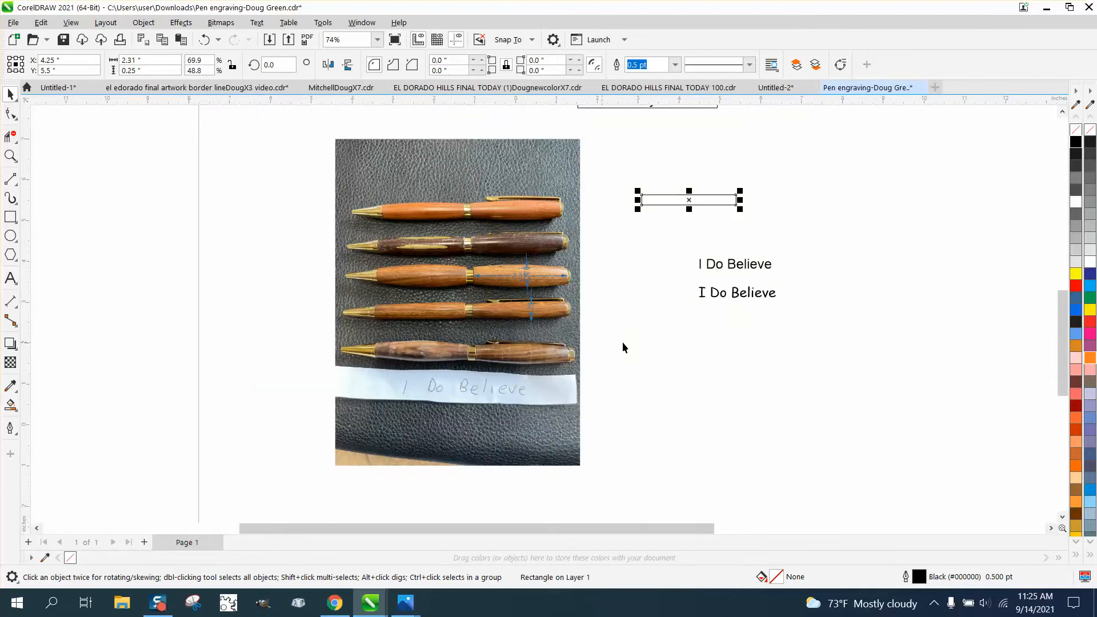
{"action": "left_click", "coordinate": [737, 295]}
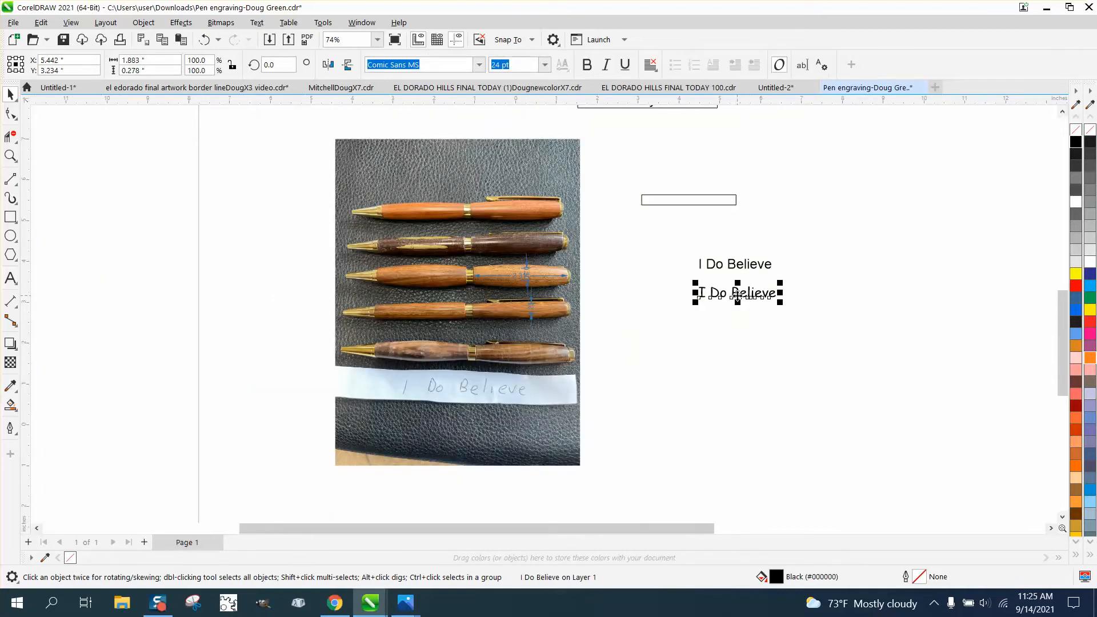
{"action": "key", "text": "p"}
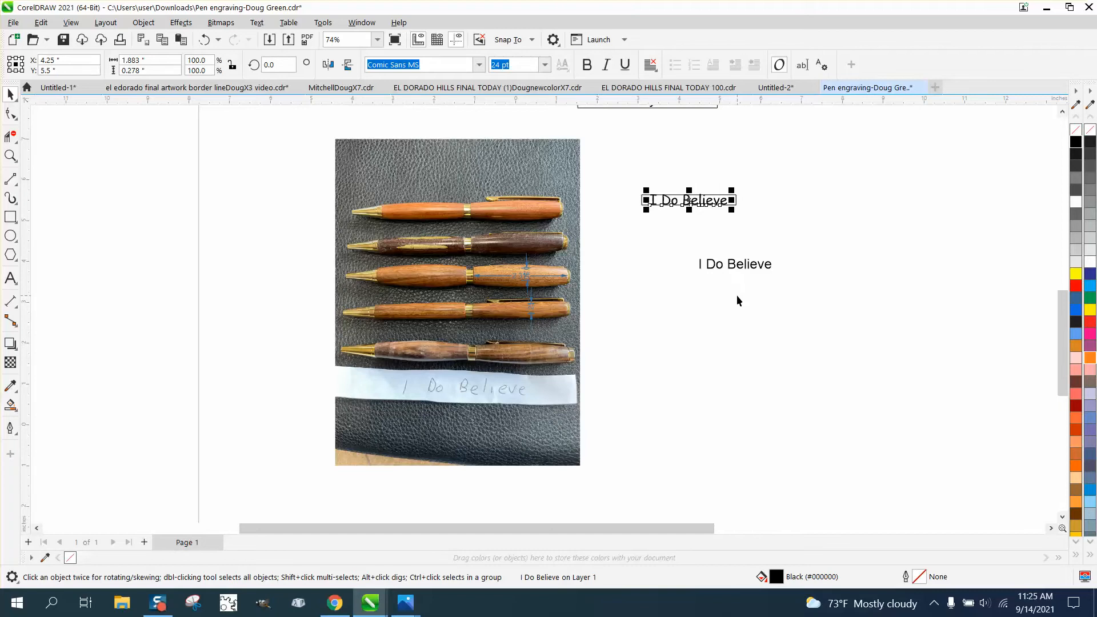
{"action": "left_click", "coordinate": [10, 155]}
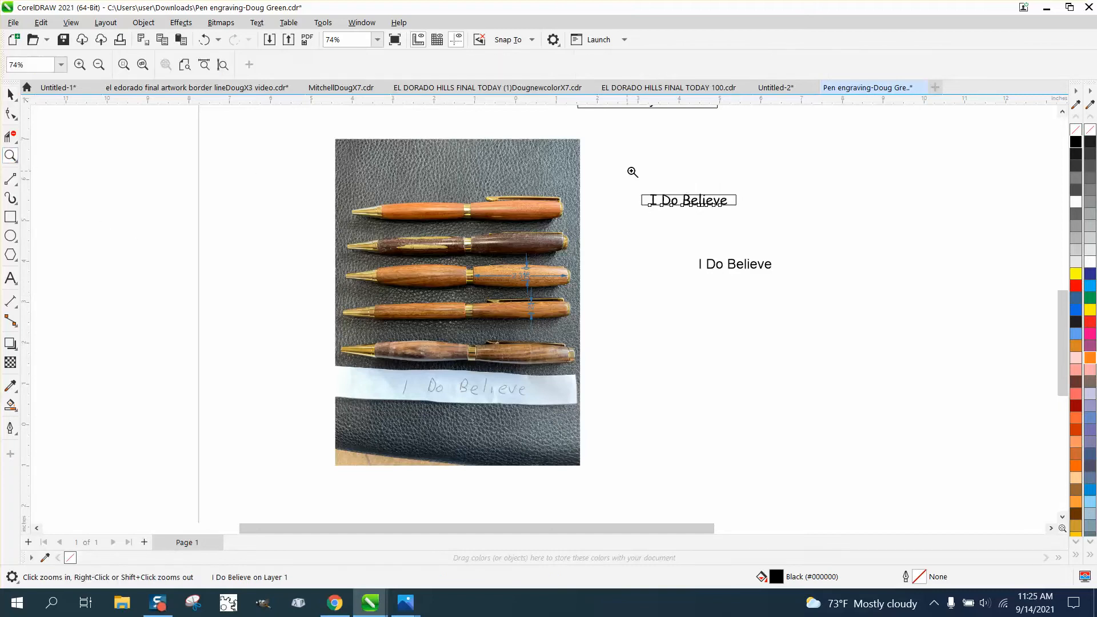
{"action": "left_click_drag", "start_coordinate": [631, 171], "coordinate": [813, 260]}
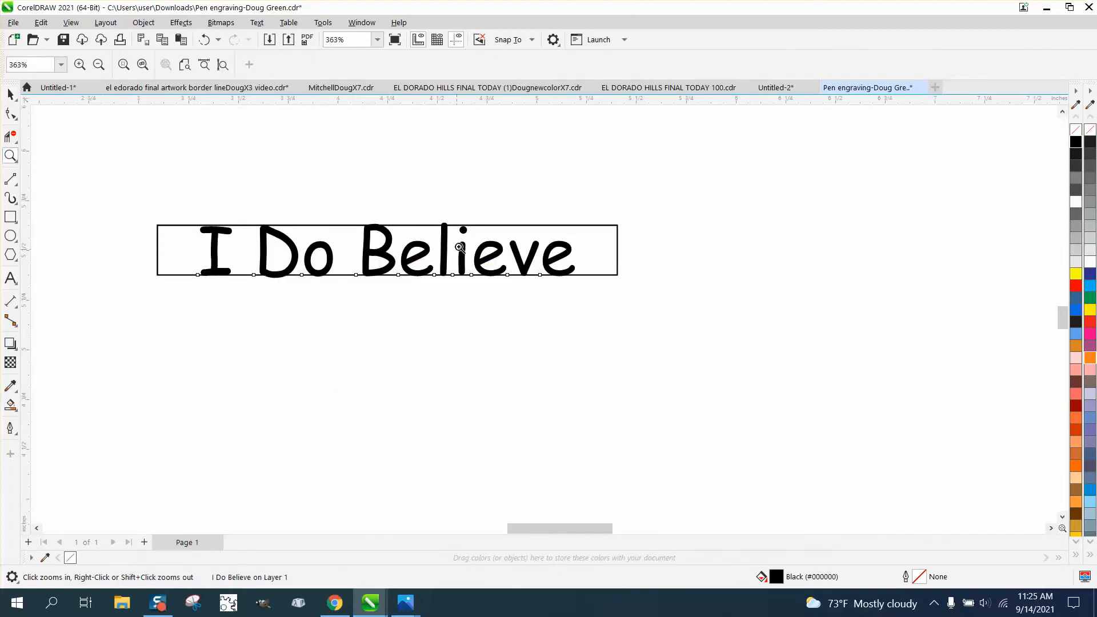
Set the "I Do Believe" text inside the rectangle to 22 pt and center it on the page
{"action": "left_click", "coordinate": [12, 95]}
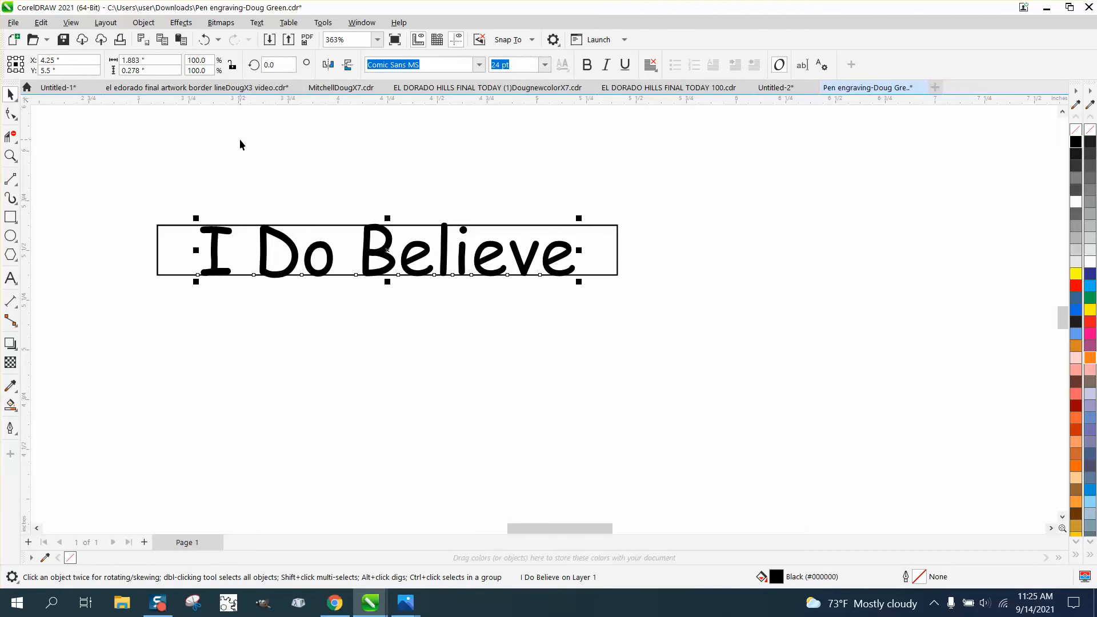
{"action": "left_click", "coordinate": [239, 139]}
{"action": "left_click", "coordinate": [445, 226]}
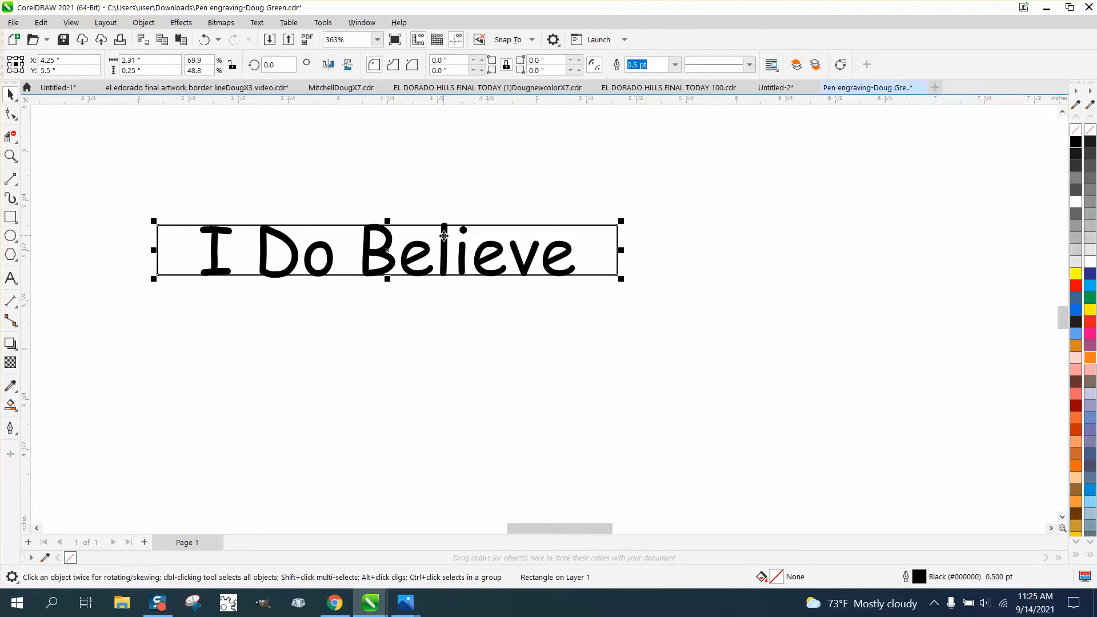
{"action": "left_click_drag", "start_coordinate": [195, 172], "coordinate": [578, 290]}
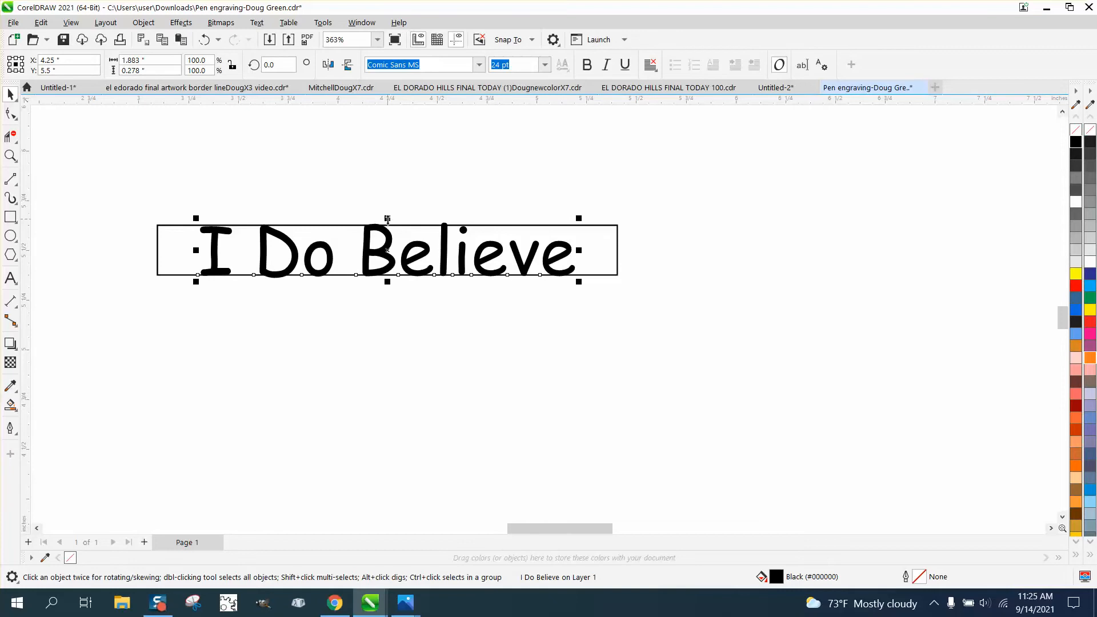
{"action": "mouse_move", "coordinate": [387, 218]}
{"action": "left_mouse_down"}
{"action": "mouse_move", "coordinate": [386, 237]}
{"action": "mouse_move", "coordinate": [387, 217]}
{"action": "left_mouse_up"}
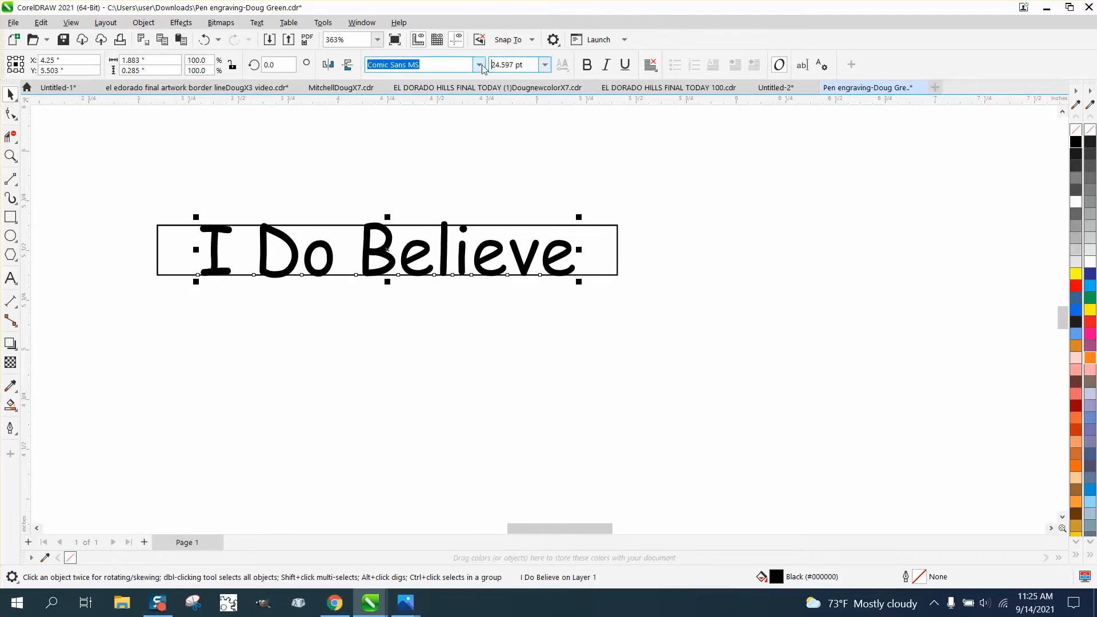
{"action": "left_click_drag", "start_coordinate": [512, 64], "coordinate": [483, 66]}
{"action": "type", "text": "22"}
{"action": "key", "text": "Return"}
{"action": "key", "text": "p"}
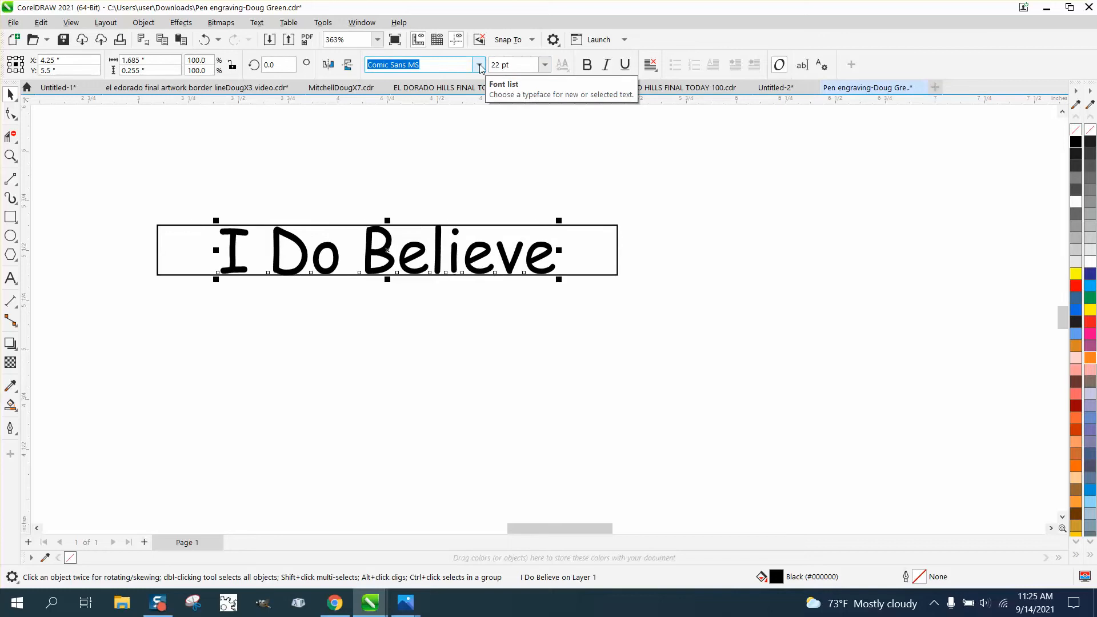
Give the rectangle around the text a hairline-width outline in red from the RGB palette
{"action": "left_click", "coordinate": [618, 251]}
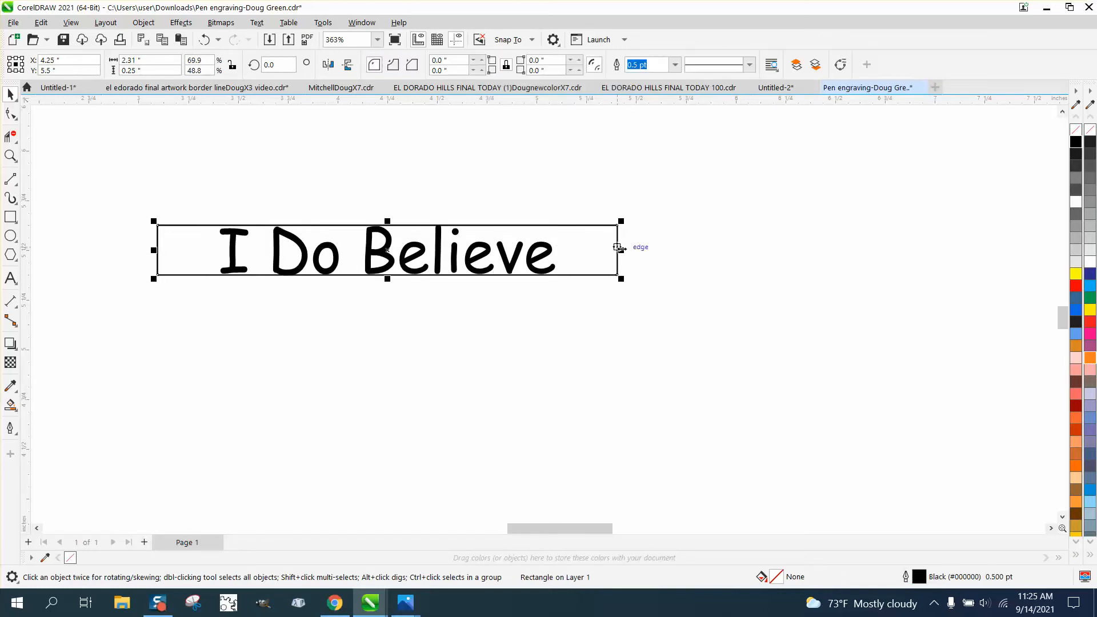
{"action": "double_click", "coordinate": [915, 581]}
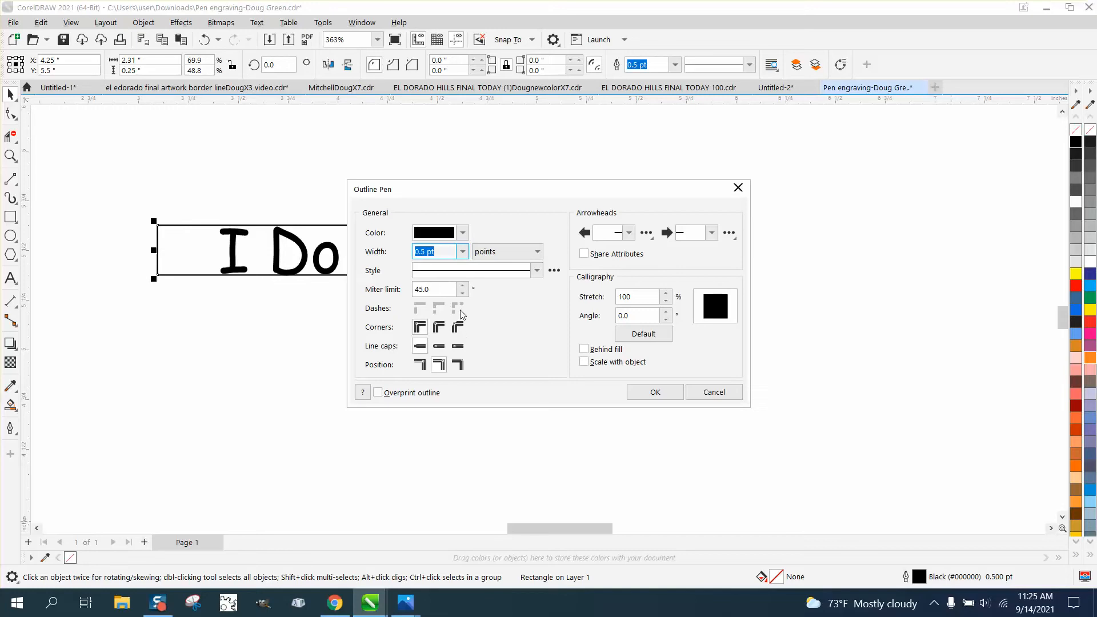
{"action": "left_click", "coordinate": [462, 252]}
{"action": "left_click", "coordinate": [434, 271]}
{"action": "left_click", "coordinate": [462, 233]}
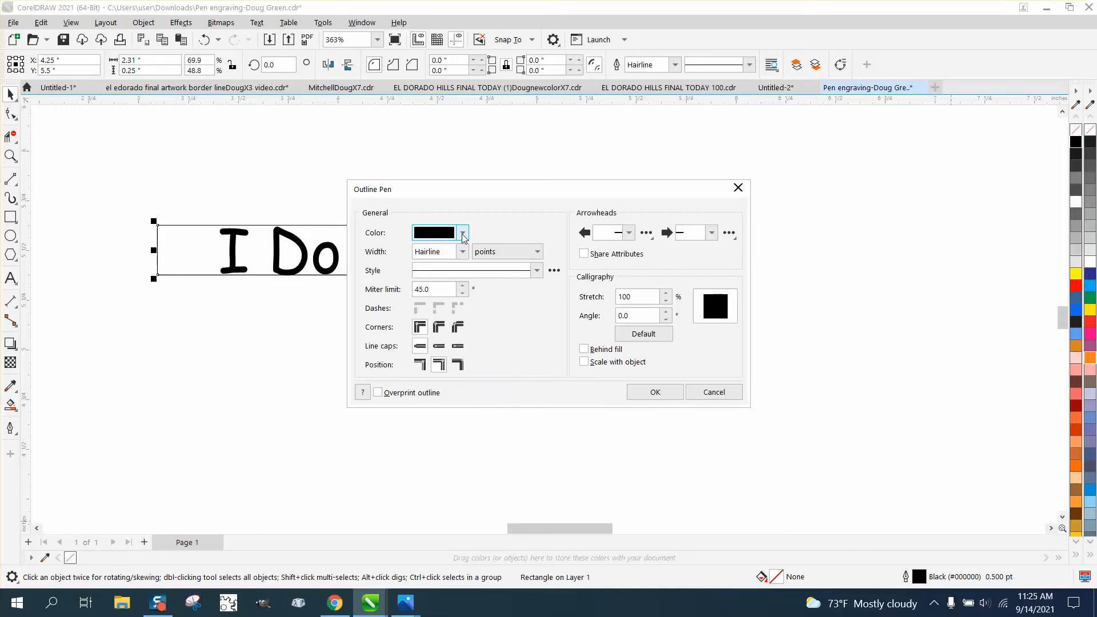
{"action": "left_click", "coordinate": [465, 262]}
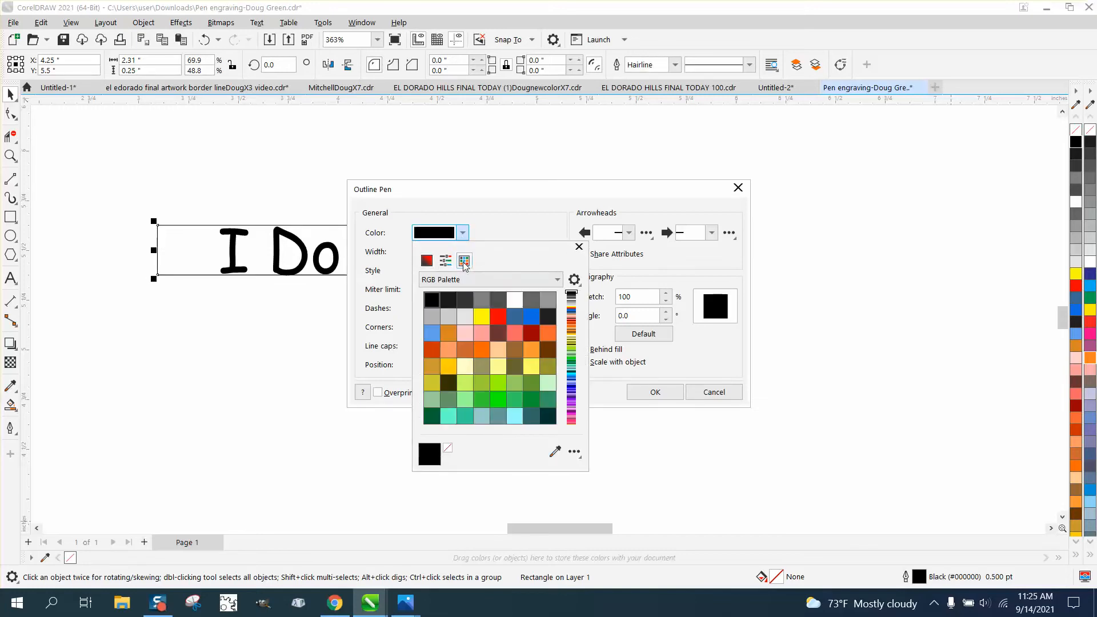
{"action": "left_click", "coordinate": [498, 320]}
{"action": "left_click", "coordinate": [651, 398]}
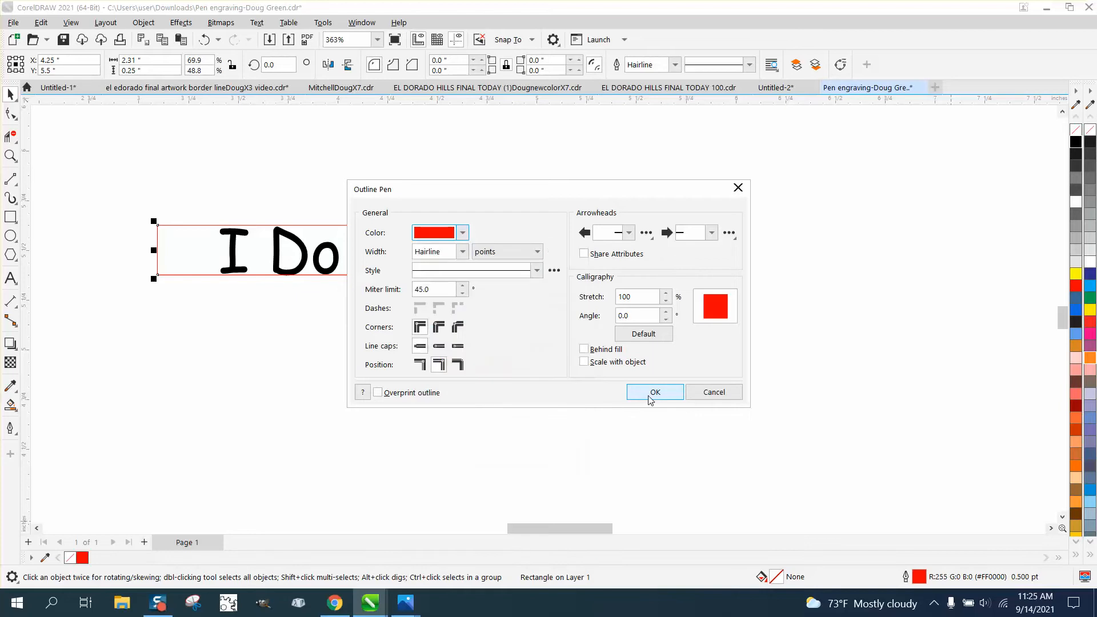
{"action": "left_click", "coordinate": [650, 394]}
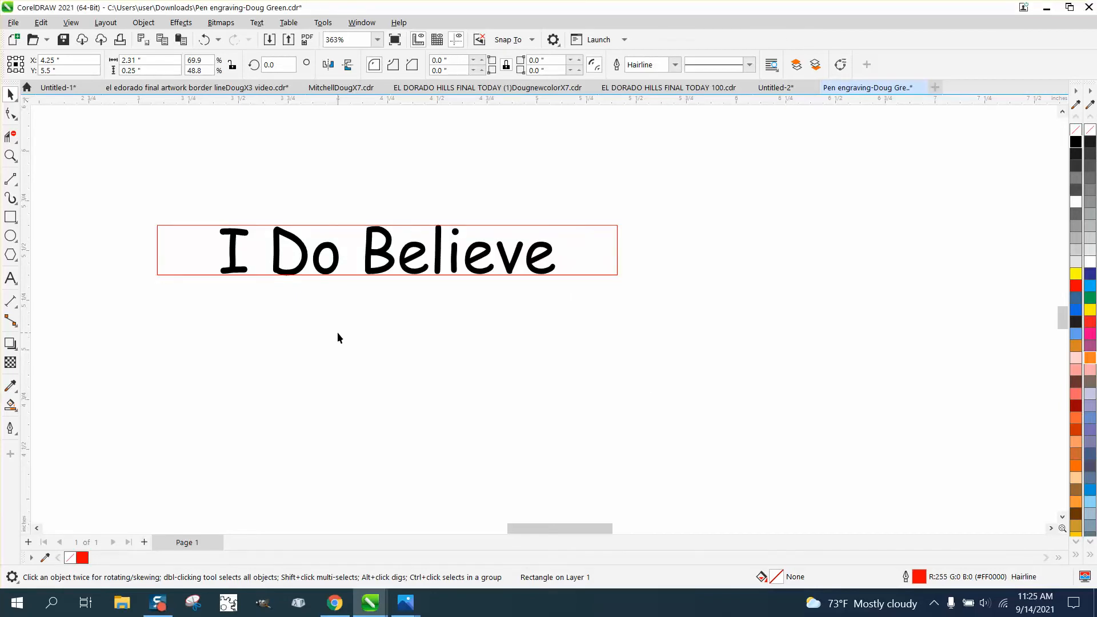
Draw a circle about 0.022 in across just above the red rectangle's upper-left corner, with red fill and red outline
{"action": "scroll", "coordinate": [420, 308], "scroll_direction": "down", "scroll_amount": 5}
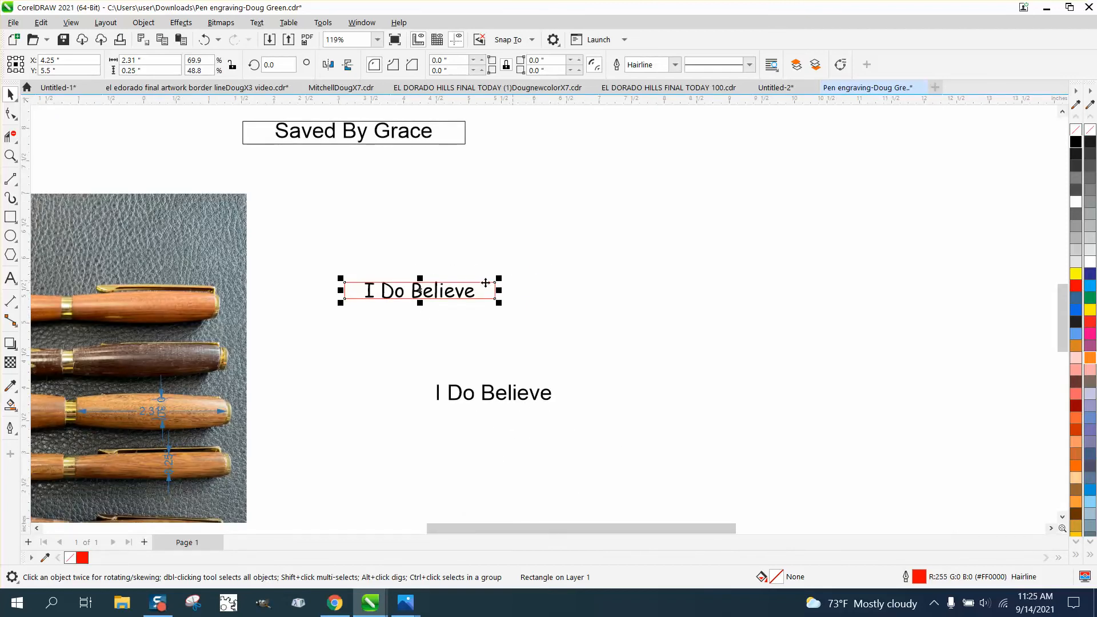
{"action": "left_click", "coordinate": [10, 155]}
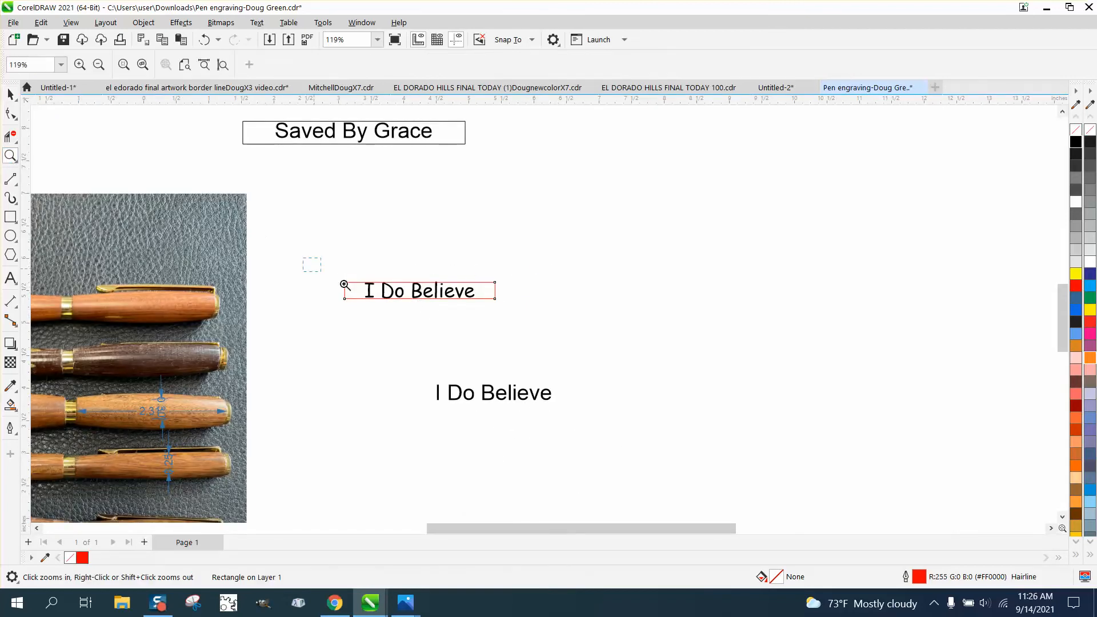
{"action": "left_click_drag", "start_coordinate": [596, 341], "coordinate": [596, 340]}
{"action": "left_click", "coordinate": [10, 235]}
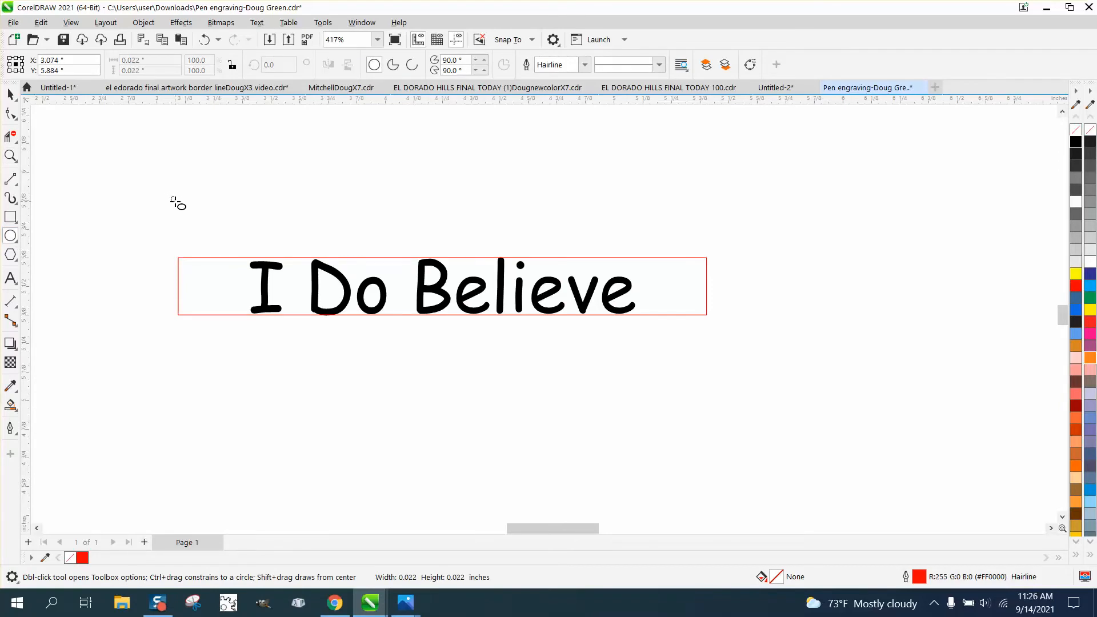
{"action": "left_click_drag", "start_coordinate": [170, 195], "coordinate": [175, 201]}
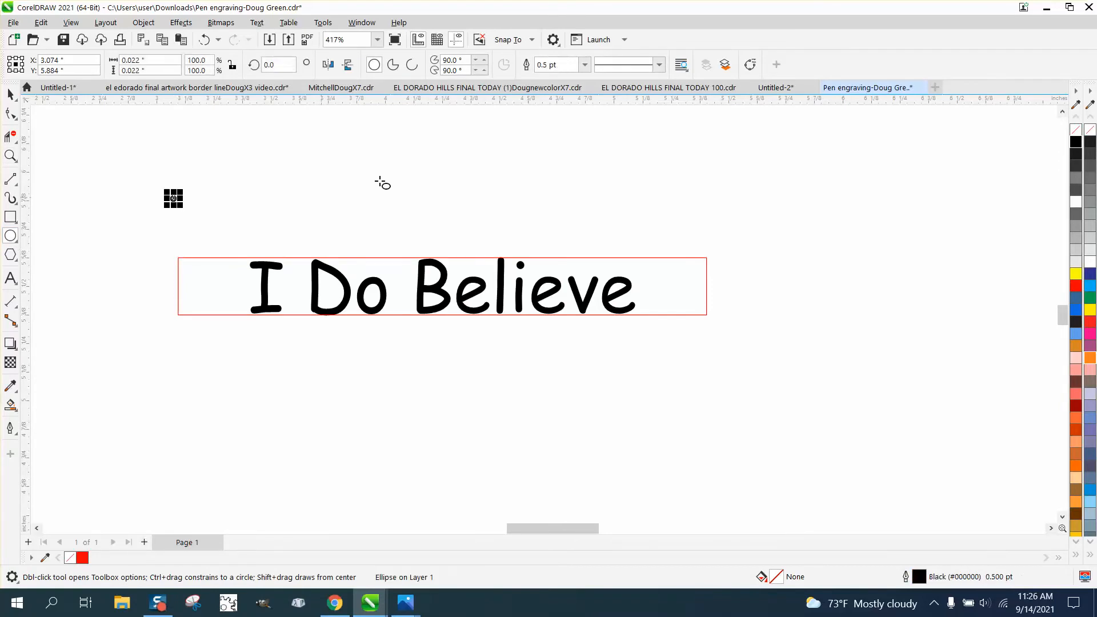
{"action": "left_click", "coordinate": [1077, 286]}
{"action": "right_click", "coordinate": [1077, 286]}
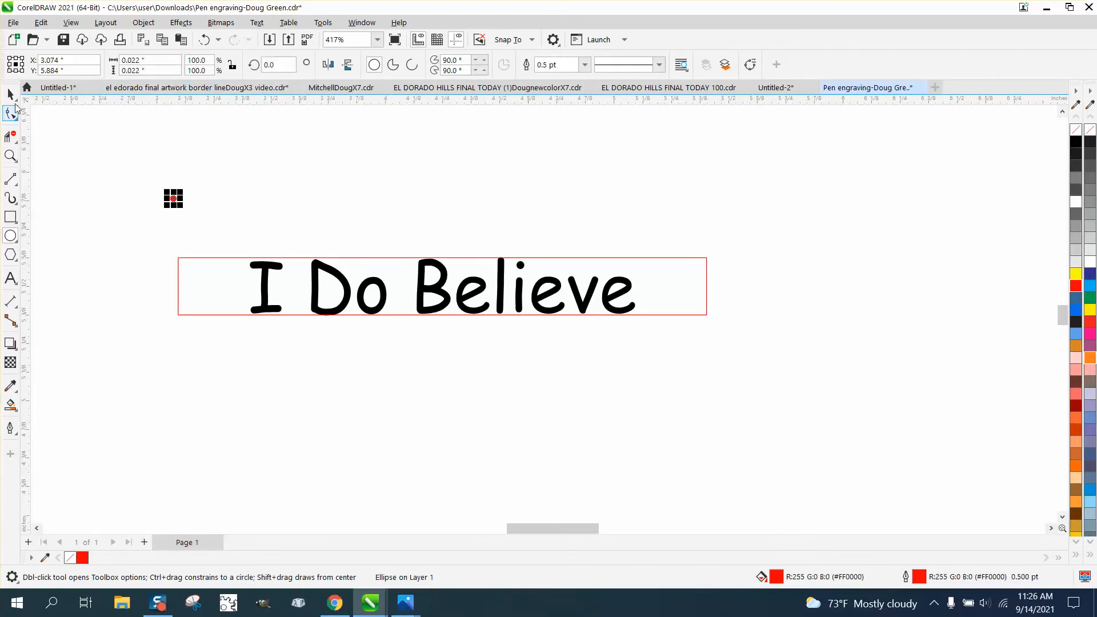
Delete the height and length dimensions on the third pen's upper barrel
{"action": "left_click", "coordinate": [10, 94]}
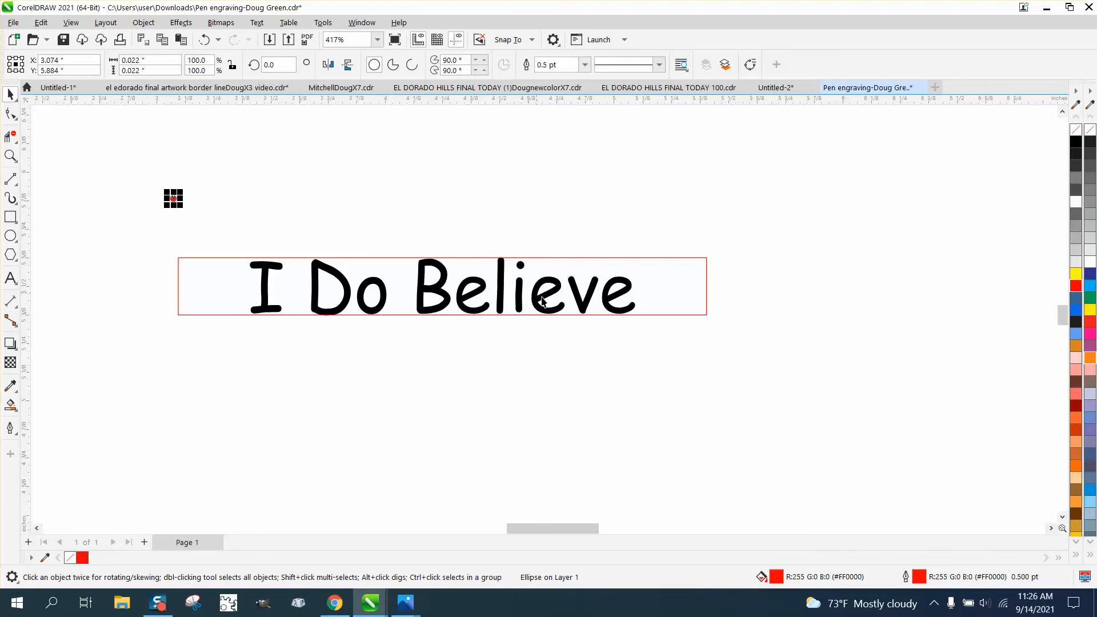
{"action": "scroll", "coordinate": [577, 323], "scroll_direction": "down", "scroll_amount": 3}
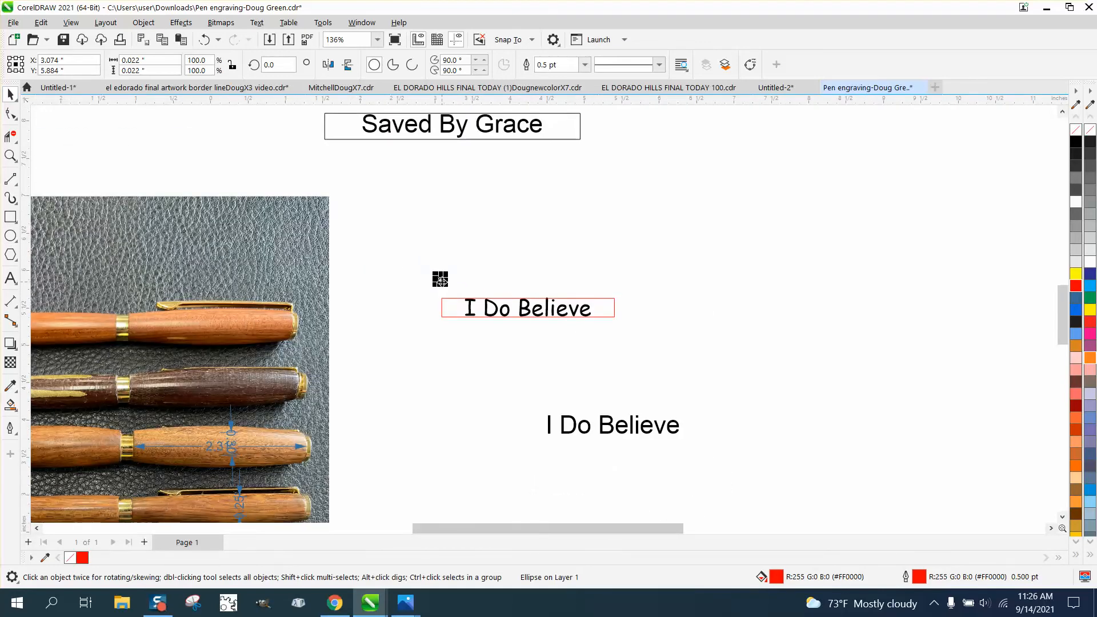
{"action": "left_click", "coordinate": [230, 452]}
{"action": "left_click", "coordinate": [233, 453]}
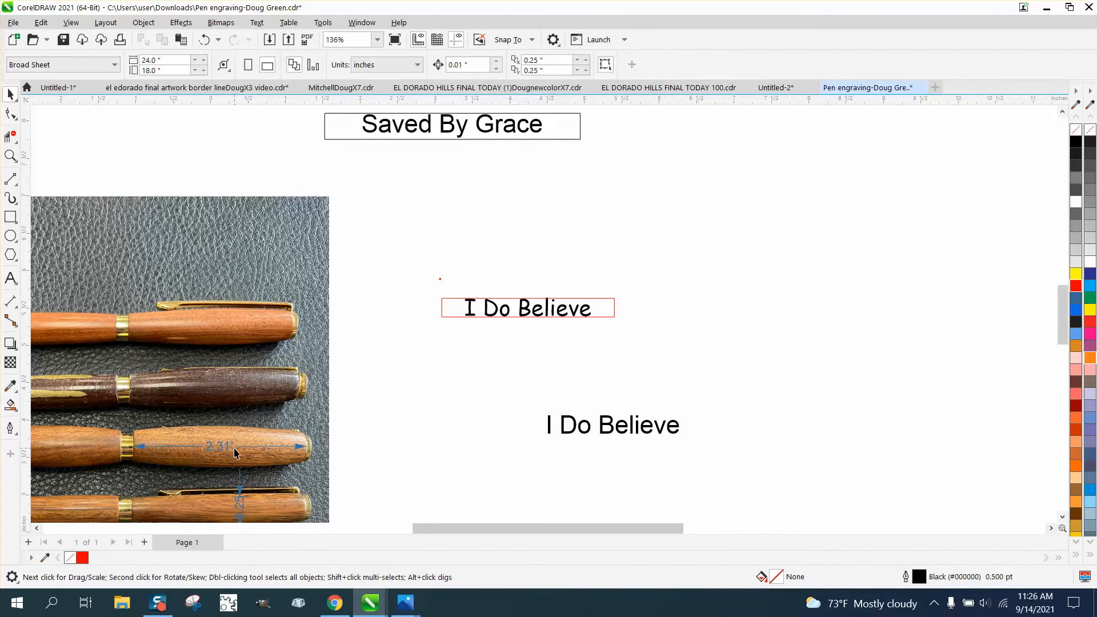
{"action": "left_click", "coordinate": [226, 449]}
{"action": "key", "text": "Delete"}
Move the small red circle onto the middle of the third pen's upper barrel as a center mark
{"action": "left_click", "coordinate": [440, 279]}
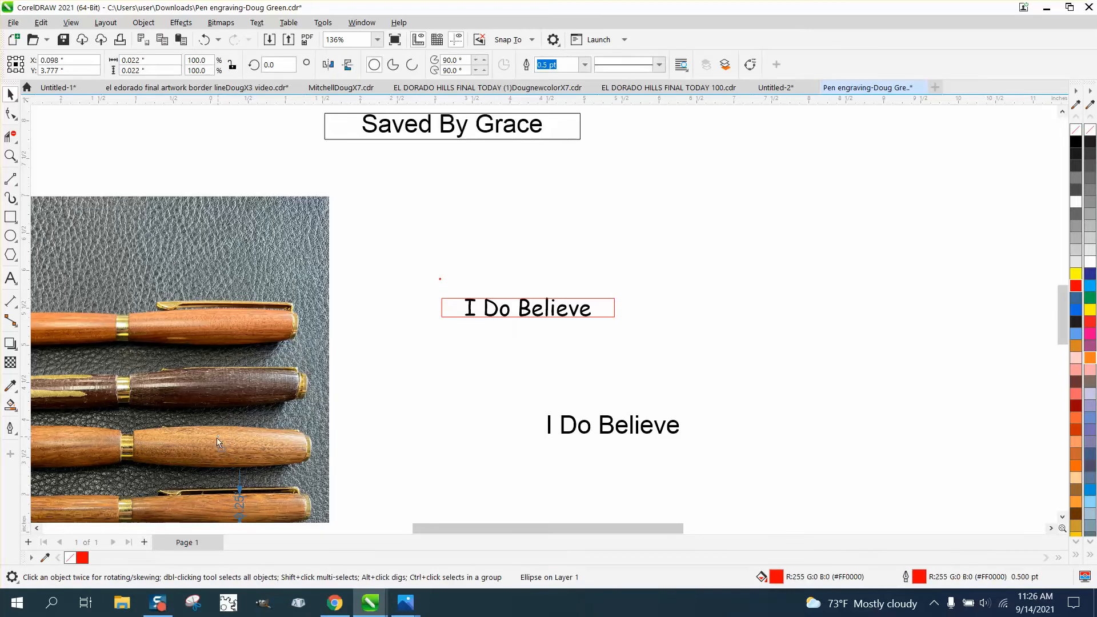
{"action": "left_click", "coordinate": [10, 155]}
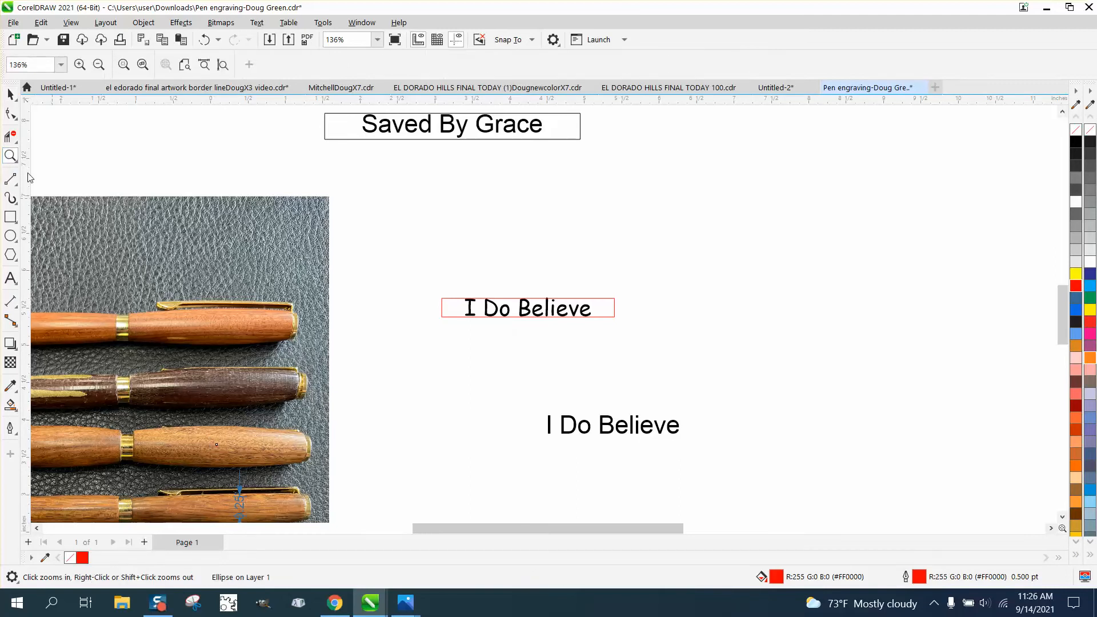
{"action": "left_click", "coordinate": [11, 94]}
{"action": "left_click_drag", "start_coordinate": [216, 444], "coordinate": [298, 456]}
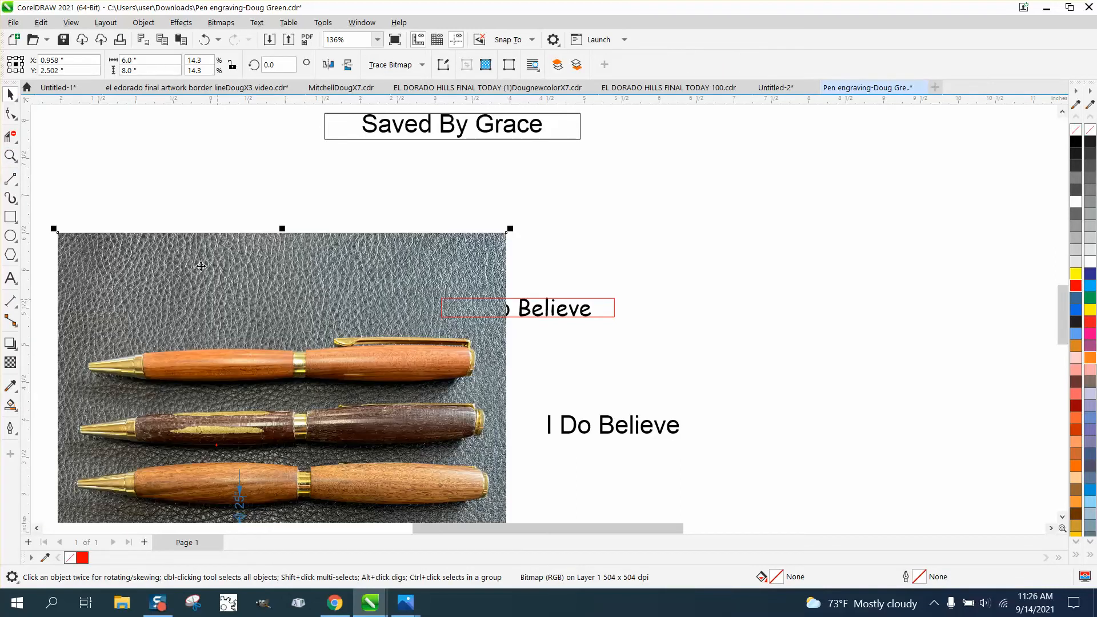
{"action": "left_click", "coordinate": [203, 41]}
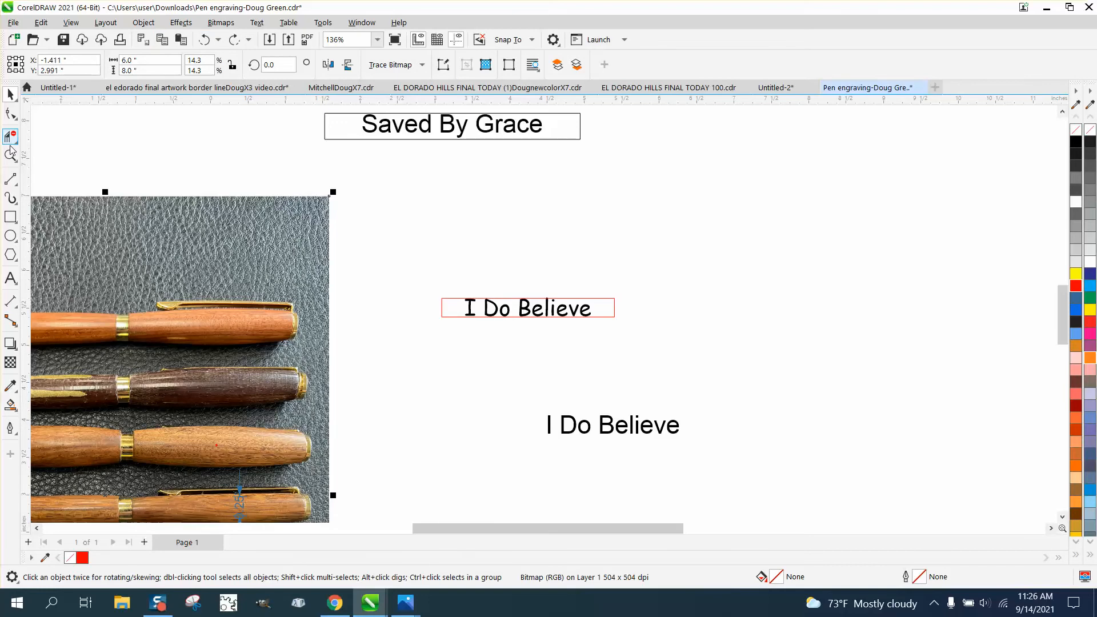
Move the Comic Sans MS "I Do Believe" text and its red rectangle together onto the third pen's upper barrel, around the red center mark
{"action": "left_click", "coordinate": [11, 155]}
{"action": "left_click_drag", "start_coordinate": [153, 424], "coordinate": [331, 466]}
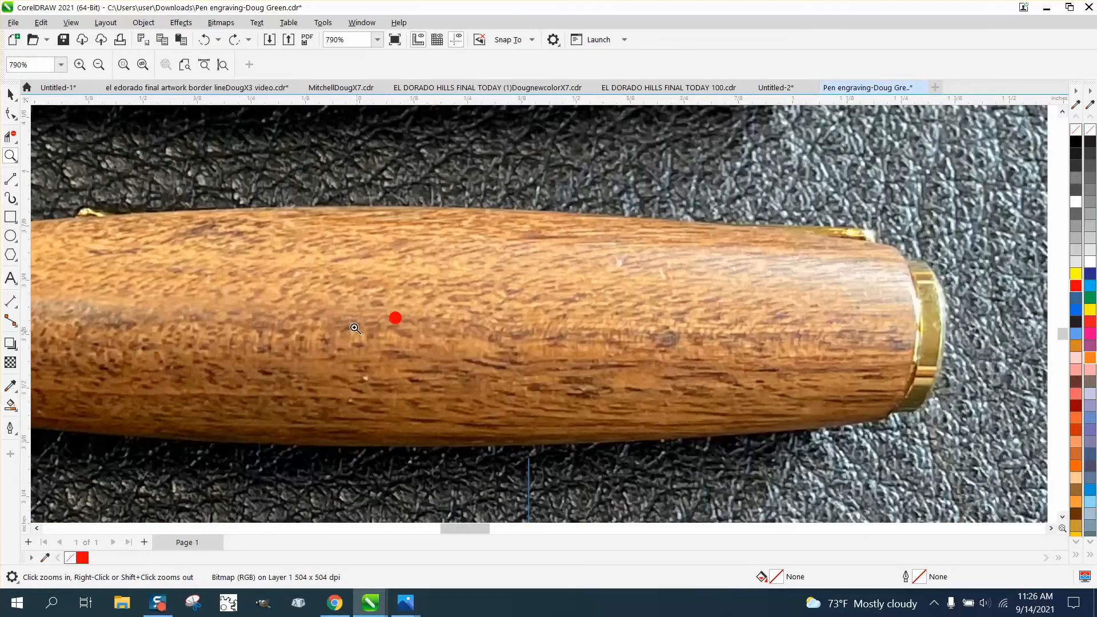
{"action": "right_click", "coordinate": [489, 344]}
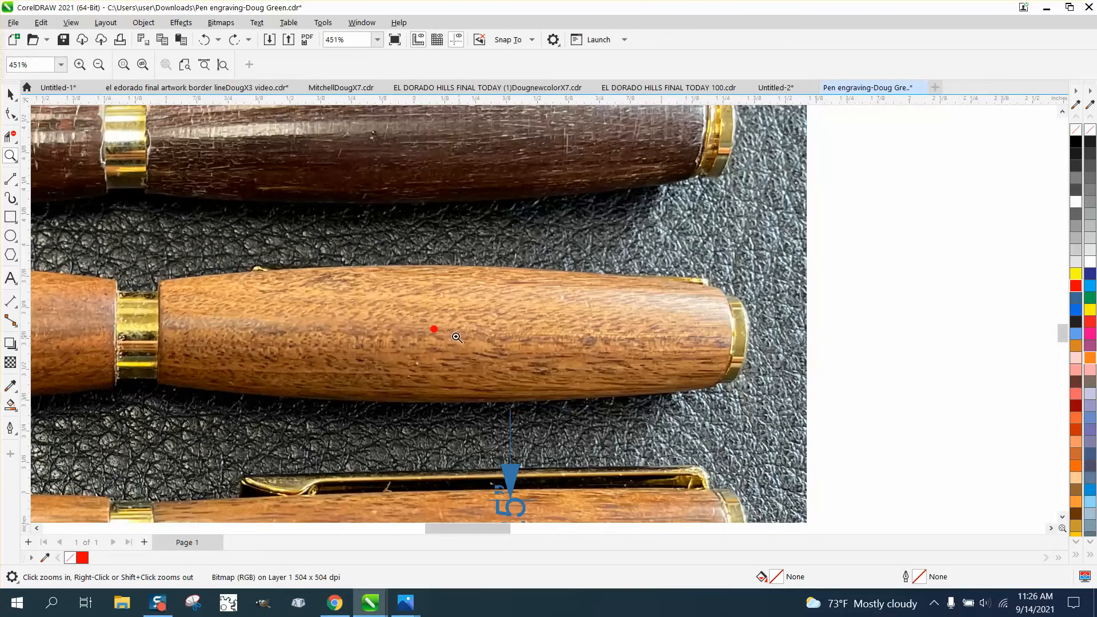
{"action": "left_click", "coordinate": [11, 95]}
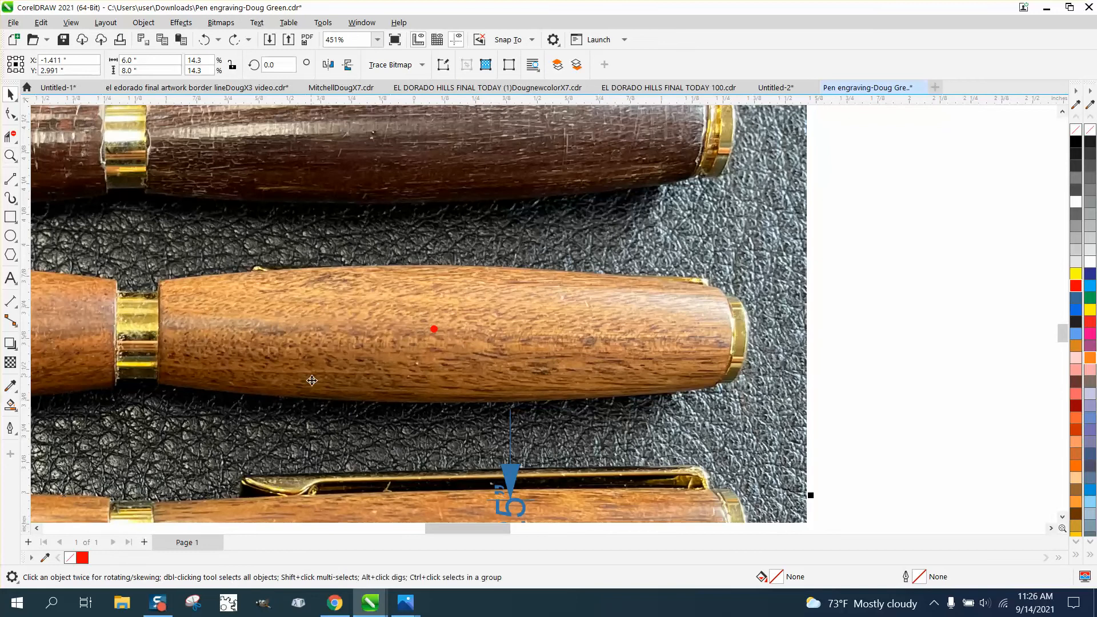
{"action": "scroll", "coordinate": [409, 381], "scroll_direction": "down", "scroll_amount": 5}
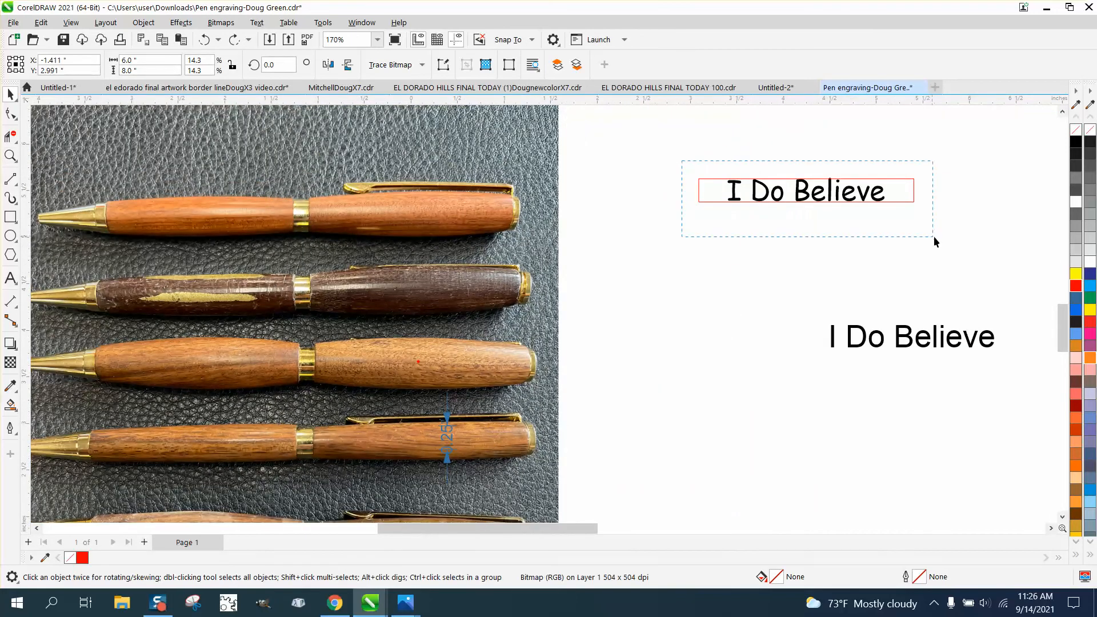
{"action": "left_click_drag", "start_coordinate": [933, 236], "coordinate": [933, 236]}
{"action": "left_click_drag", "start_coordinate": [806, 192], "coordinate": [425, 359]}
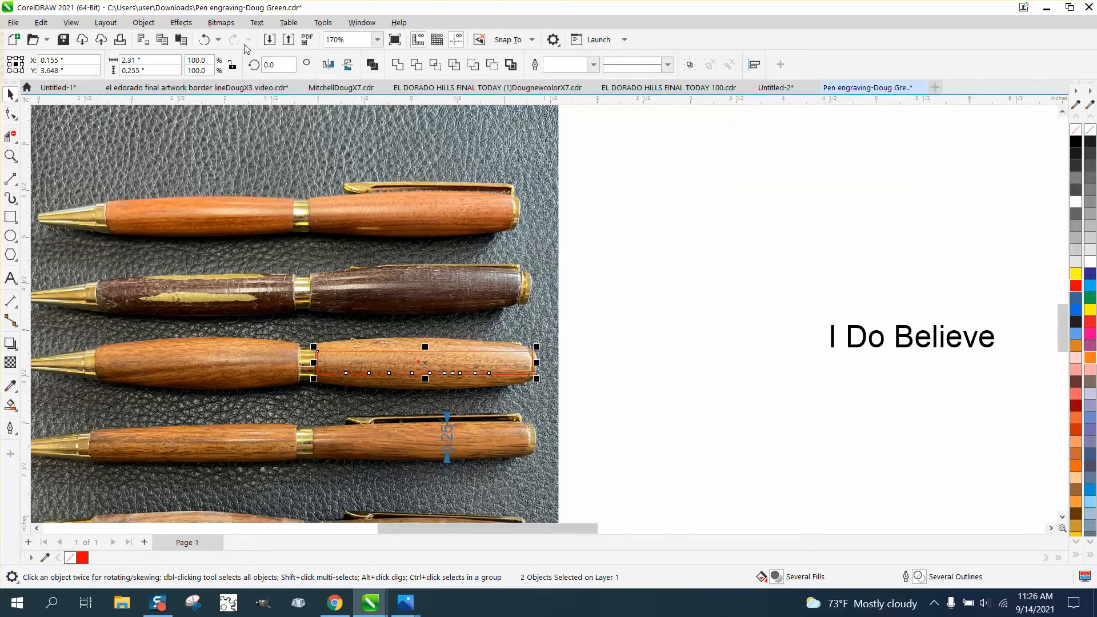
Bring the text and red rectangle to the front of the page, above the pen photo
{"action": "left_click", "coordinate": [153, 25]}
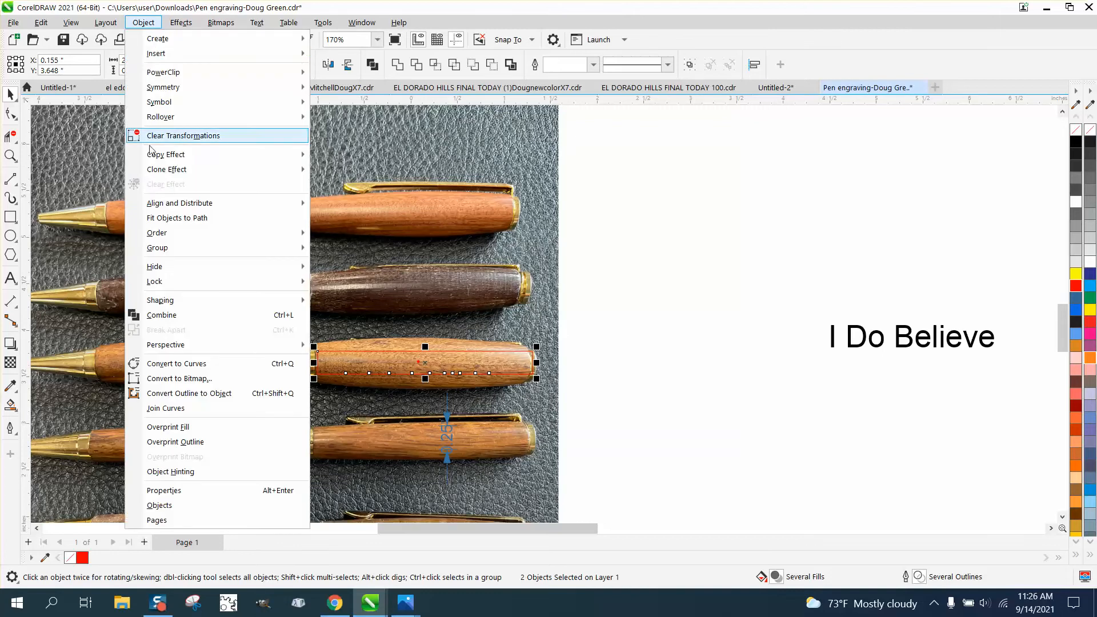
{"action": "mouse_move", "coordinate": [165, 235]}
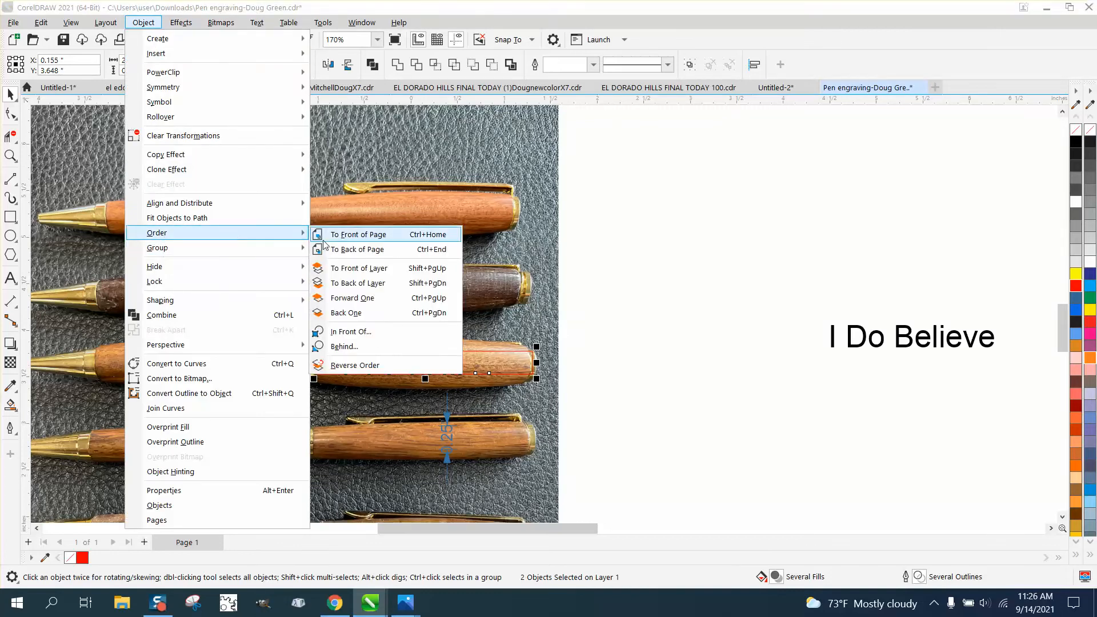
{"action": "left_click", "coordinate": [340, 234]}
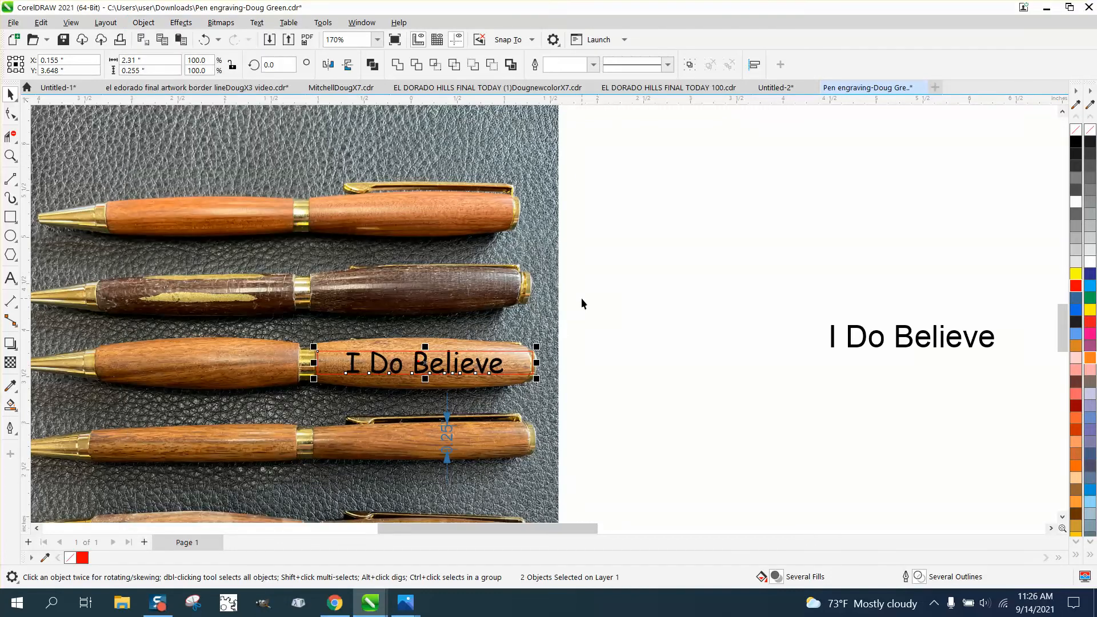
Examine how the text and red rectangle sit on the third pen's barrel, both up close and on the whole page
{"action": "left_click", "coordinate": [10, 155]}
{"action": "left_click_drag", "start_coordinate": [304, 312], "coordinate": [571, 399]}
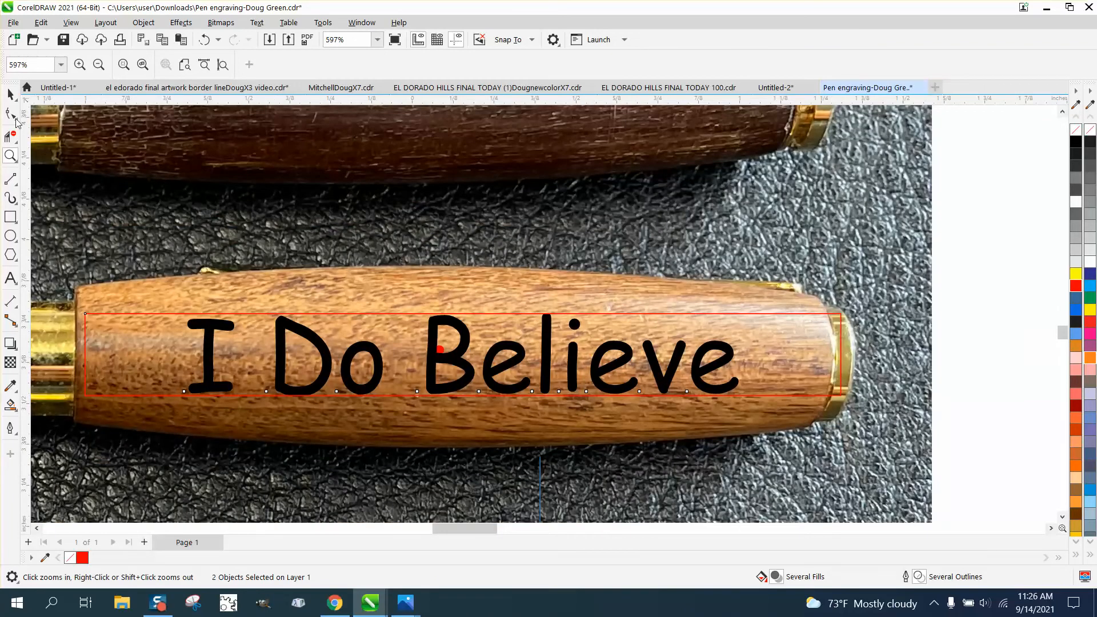
{"action": "left_click", "coordinate": [10, 95]}
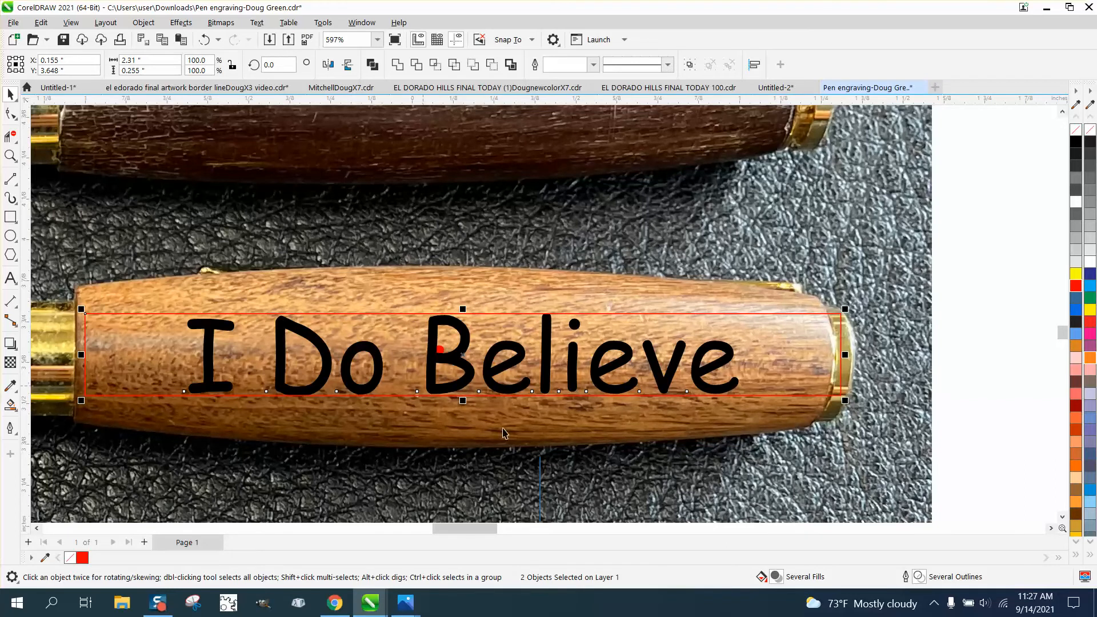
{"action": "scroll", "coordinate": [491, 351], "scroll_direction": "down", "scroll_amount": 3}
{"action": "scroll", "coordinate": [492, 350], "scroll_direction": "down", "scroll_amount": 10}
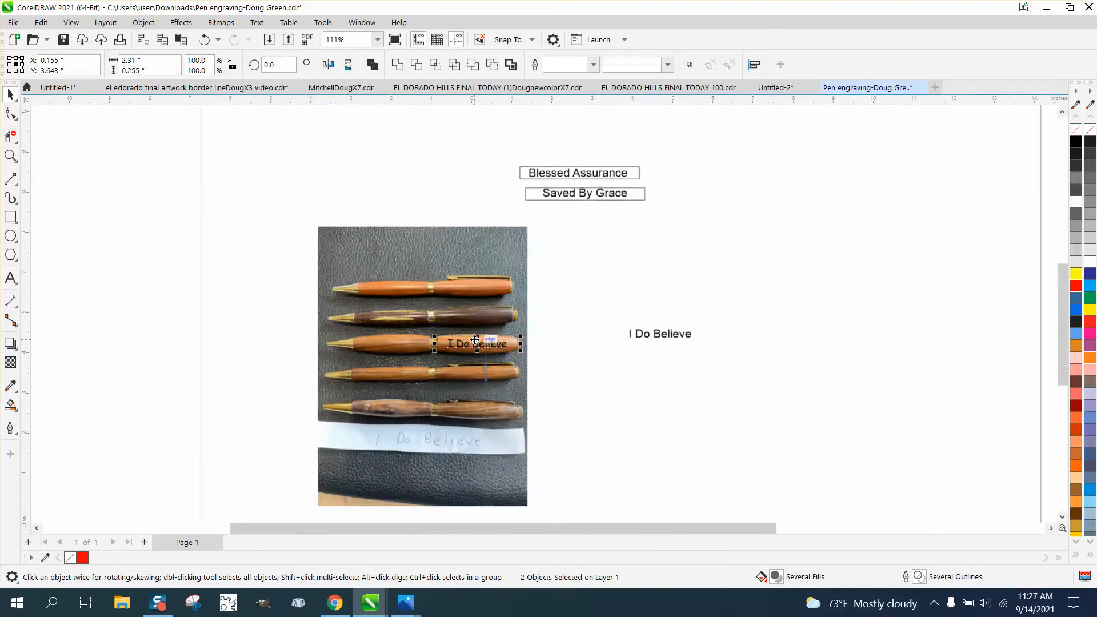
{"action": "scroll", "coordinate": [640, 329], "scroll_direction": "down", "scroll_amount": 2}
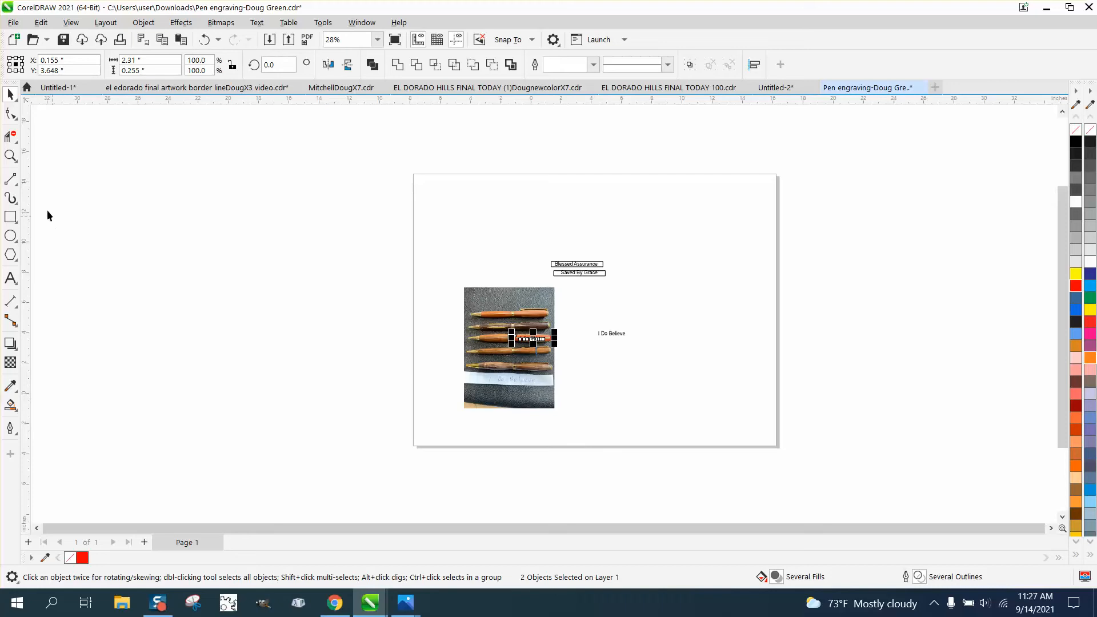
Clear the selection and set the document's nudge distance to 0.001 inch
{"action": "left_click", "coordinate": [10, 156]}
{"action": "left_click_drag", "start_coordinate": [471, 310], "coordinate": [653, 417]}
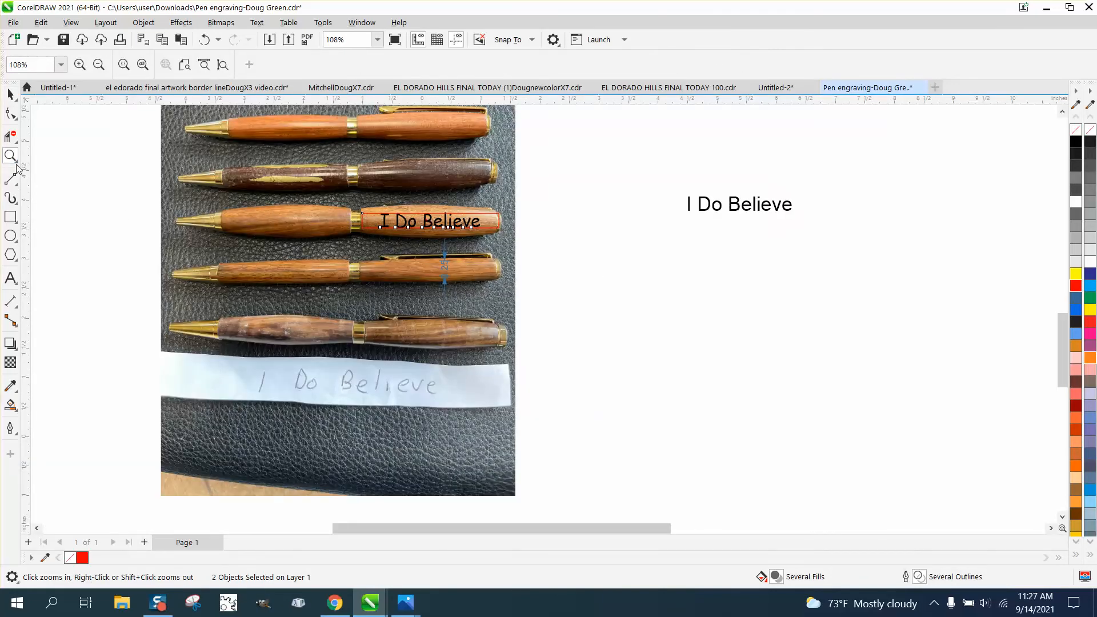
{"action": "left_click_drag", "start_coordinate": [335, 224], "coordinate": [533, 280]}
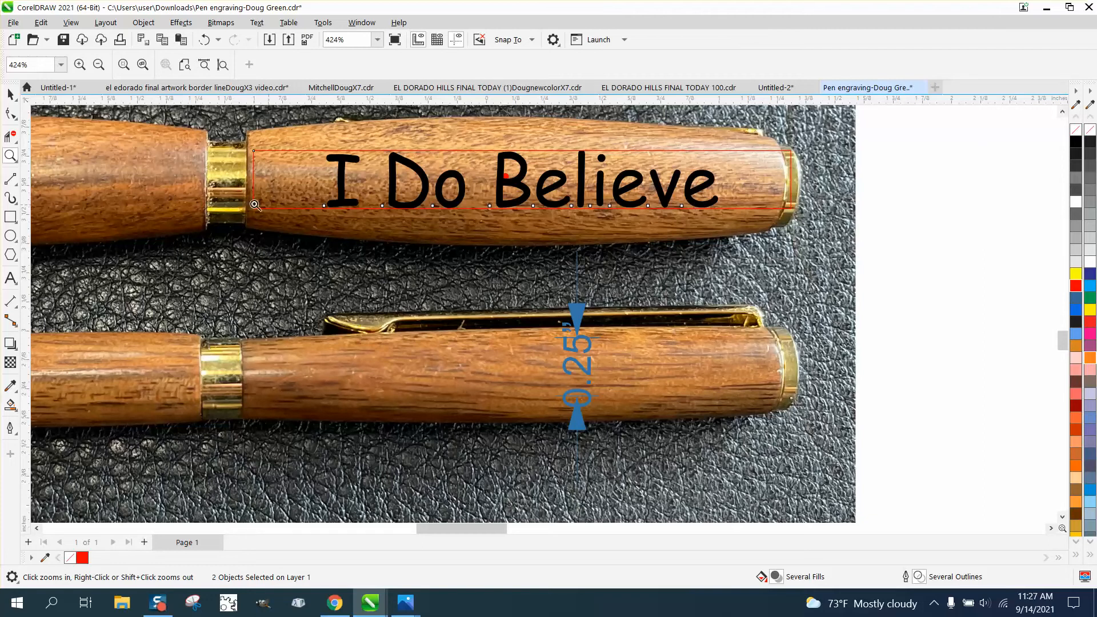
{"action": "left_click", "coordinate": [10, 94]}
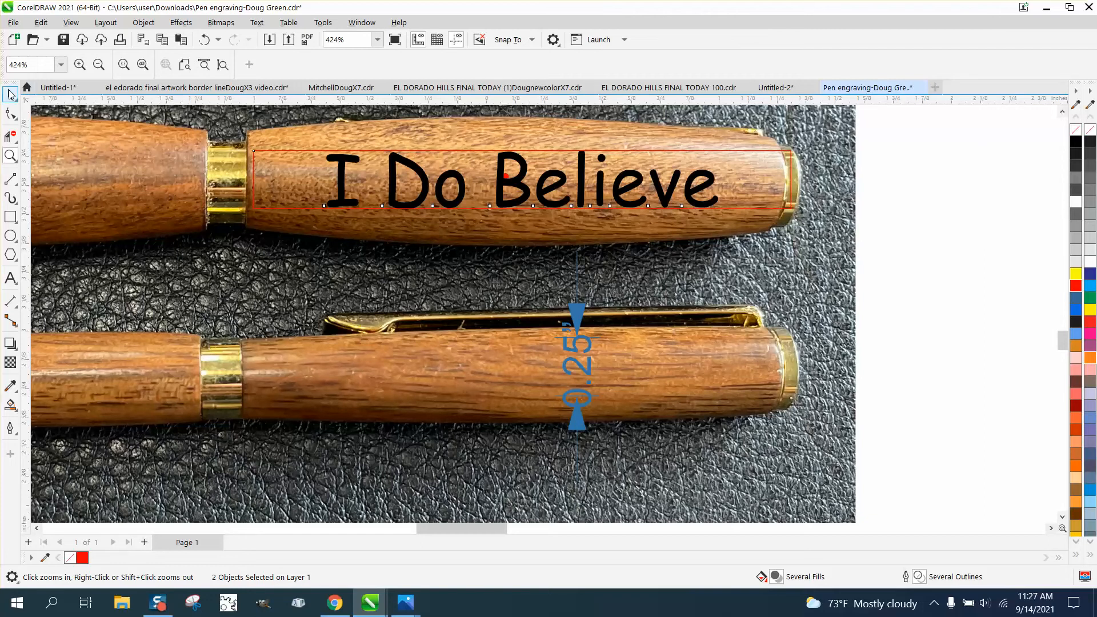
{"action": "left_click", "coordinate": [960, 239]}
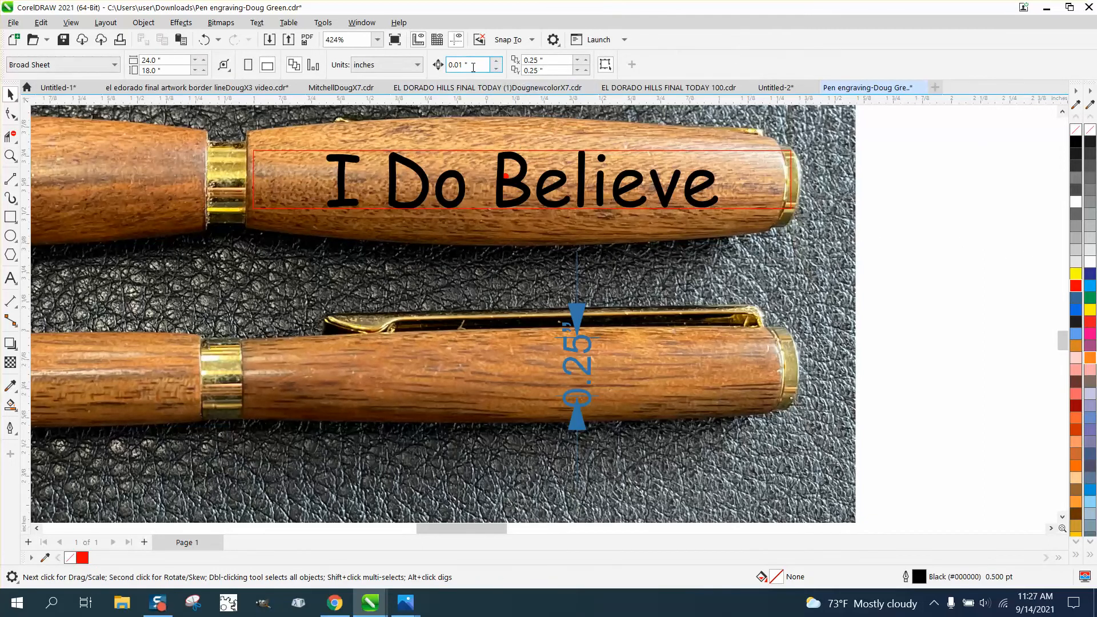
{"action": "left_click_drag", "start_coordinate": [465, 64], "coordinate": [418, 66]}
{"action": "type", "text": ".00"}
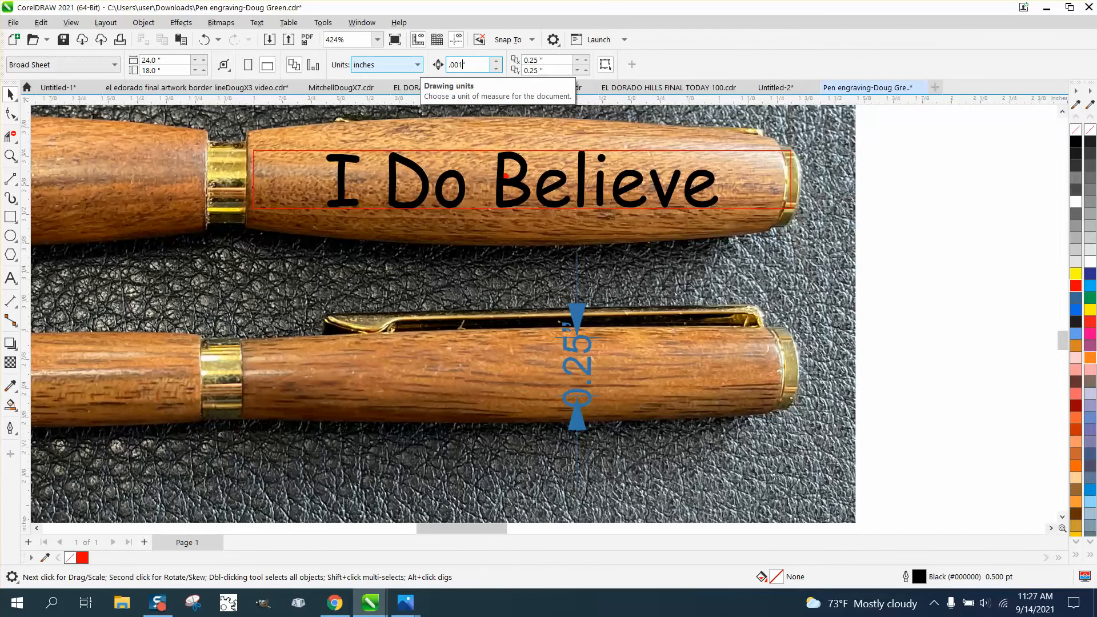
{"action": "key", "text": "Return"}
Nudge the pen photo 0.02 inch to the right to line up the third pen's upper barrel with the red rectangle
{"action": "left_click", "coordinate": [846, 222]}
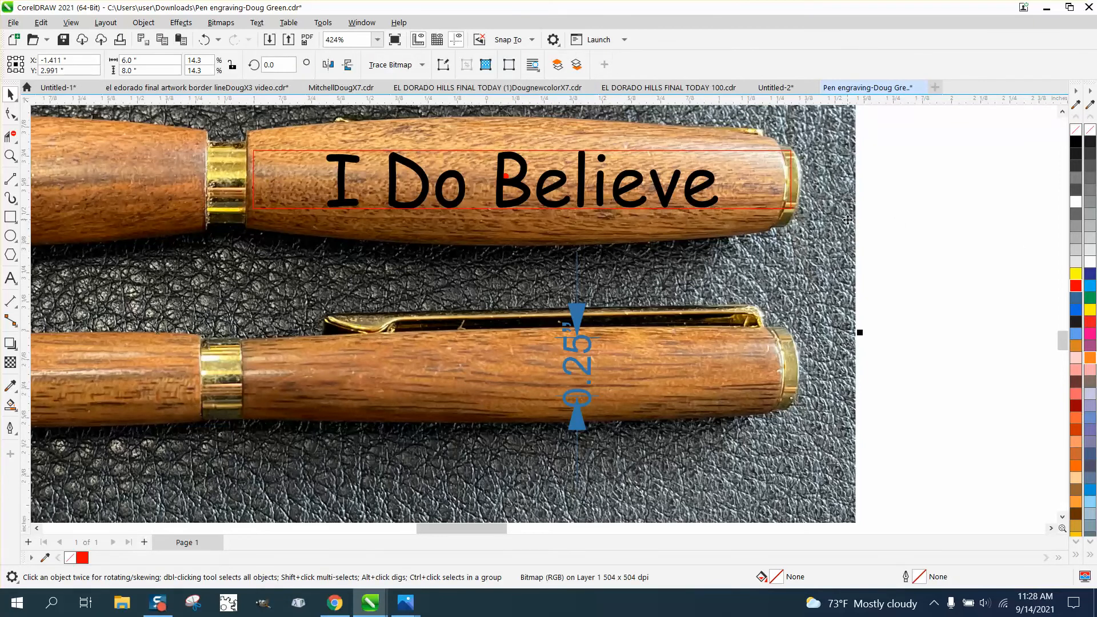
{"action": "key", "text": "Right"}
{"action": "key", "text": "Right"}
{"action": "key", "text": "Right"}
{"action": "key", "text": "Right"}
{"action": "key", "text": "Right"}
{"action": "key", "text": "Right"}
{"action": "key", "text": "Right"}
{"action": "key", "text": "Right"}
{"action": "key", "text": "Right"}
{"action": "key", "text": "Right"}
{"action": "key", "text": "Right"}
{"action": "key", "text": "Right"}
{"action": "key", "text": "Right"}
{"action": "key", "text": "Right"}
{"action": "key", "text": "Right"}
{"action": "key", "text": "Right"}
{"action": "key", "text": "Right"}
{"action": "key", "text": "Right"}
{"action": "key", "text": "Right"}
{"action": "key", "text": "Right"}
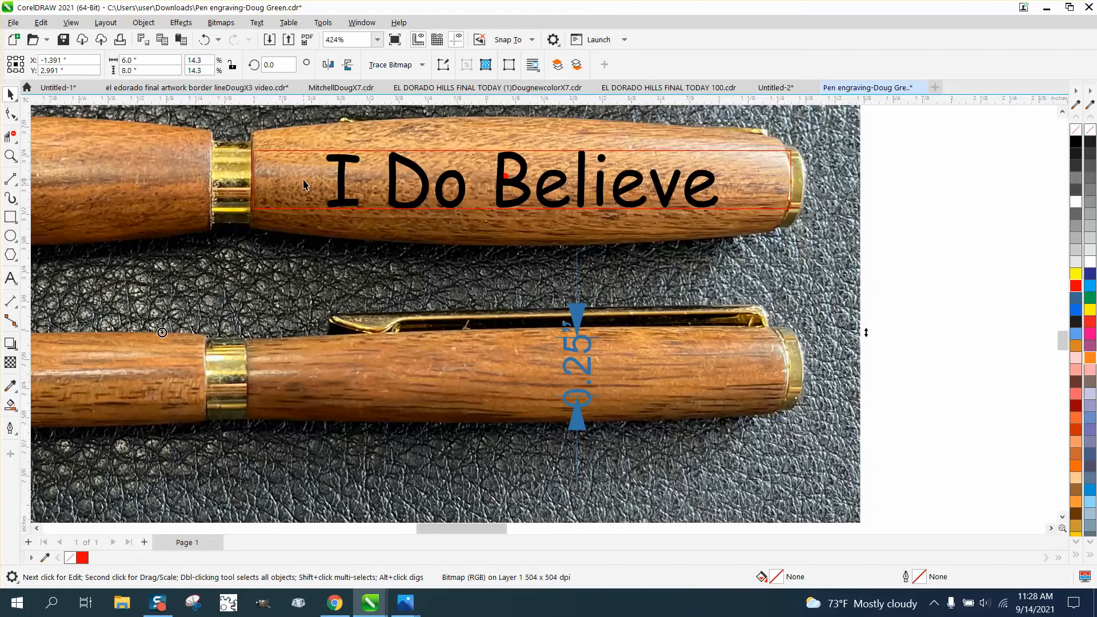
Move the small red center mark off the third pen to just above the fourth pen's clip, at about X 0.16, Y 3.13 inches
{"action": "left_click", "coordinate": [552, 190]}
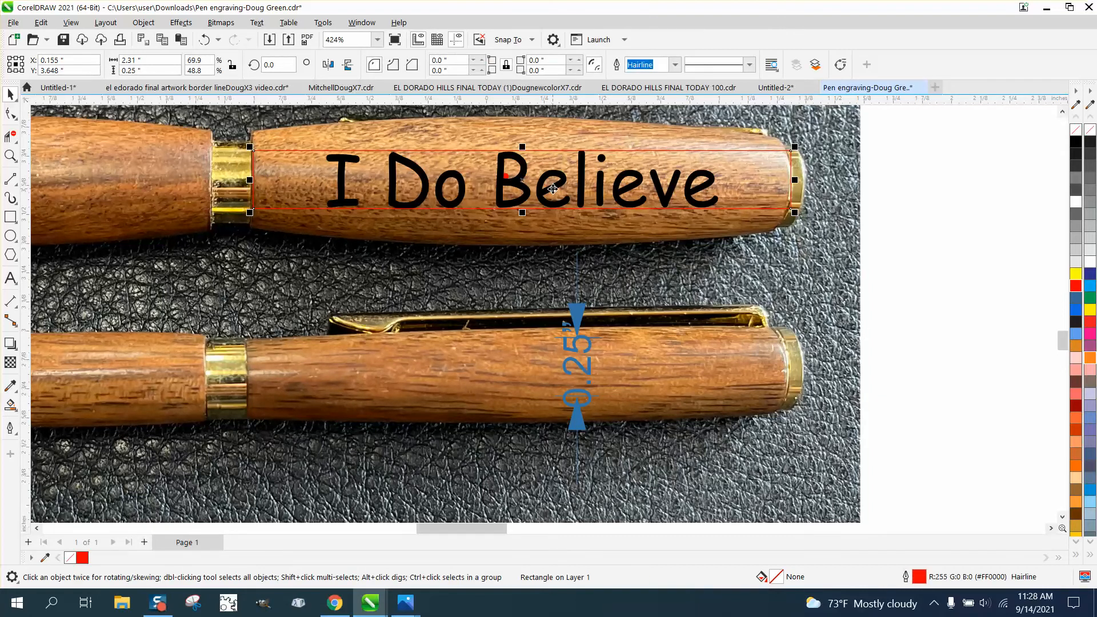
{"action": "scroll", "coordinate": [778, 247], "scroll_direction": "down", "scroll_amount": 2}
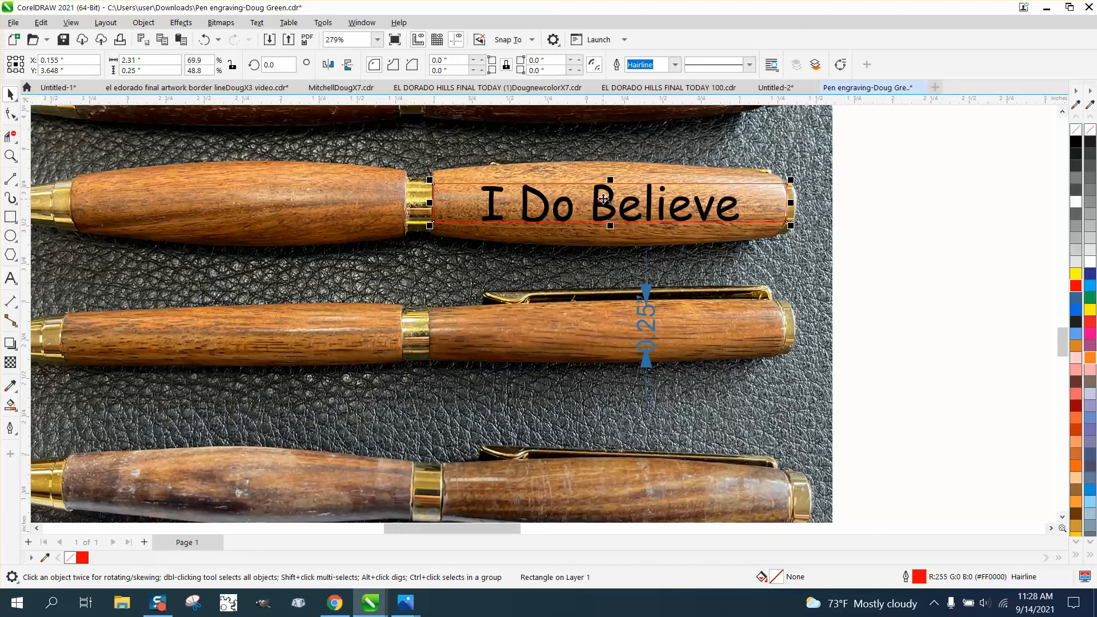
{"action": "key", "text": "F7"}
{"action": "left_click", "coordinate": [611, 282]}
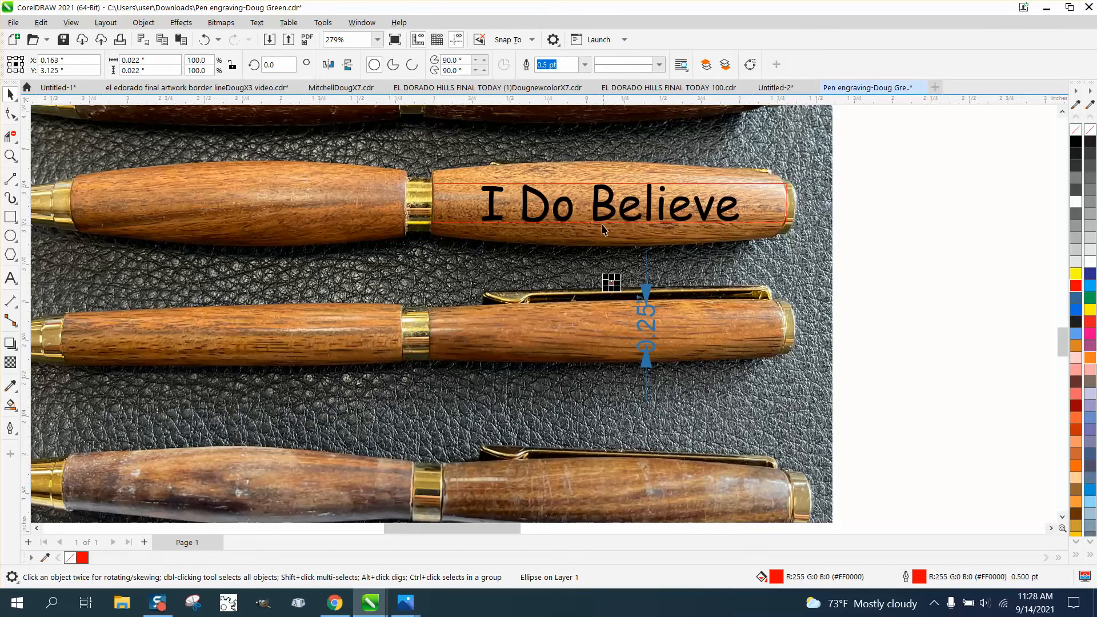
Move the Comic Sans MS "I Do Believe" text onto the fourth pen's upper barrel, centered at about X 0.21, Y 2.83 inches
{"action": "left_click", "coordinate": [615, 212]}
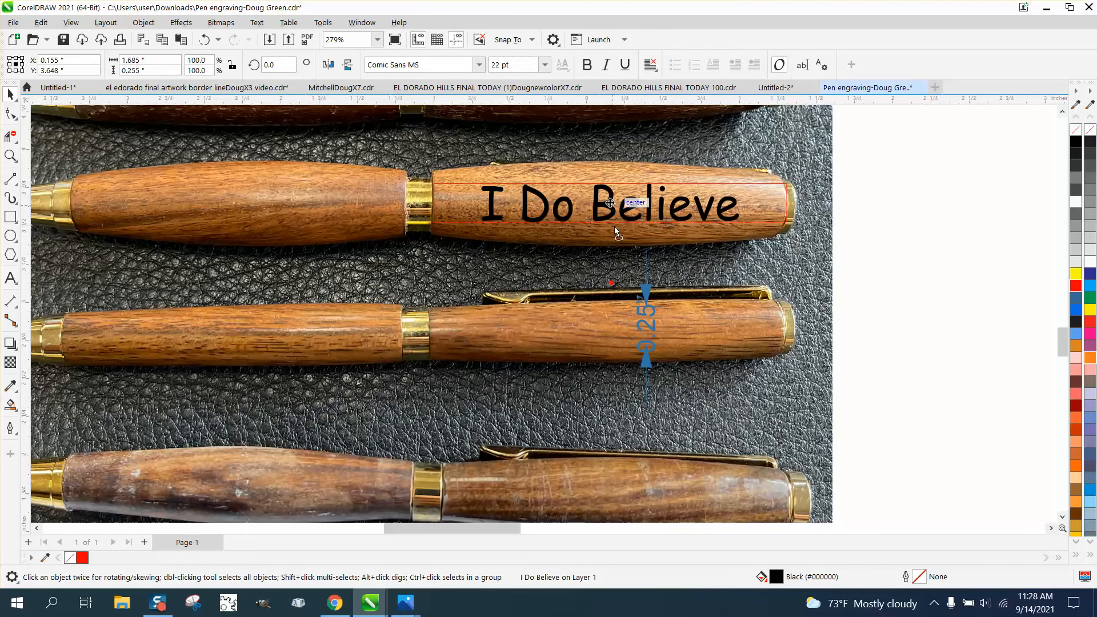
{"action": "left_click_drag", "start_coordinate": [614, 214], "coordinate": [618, 325]}
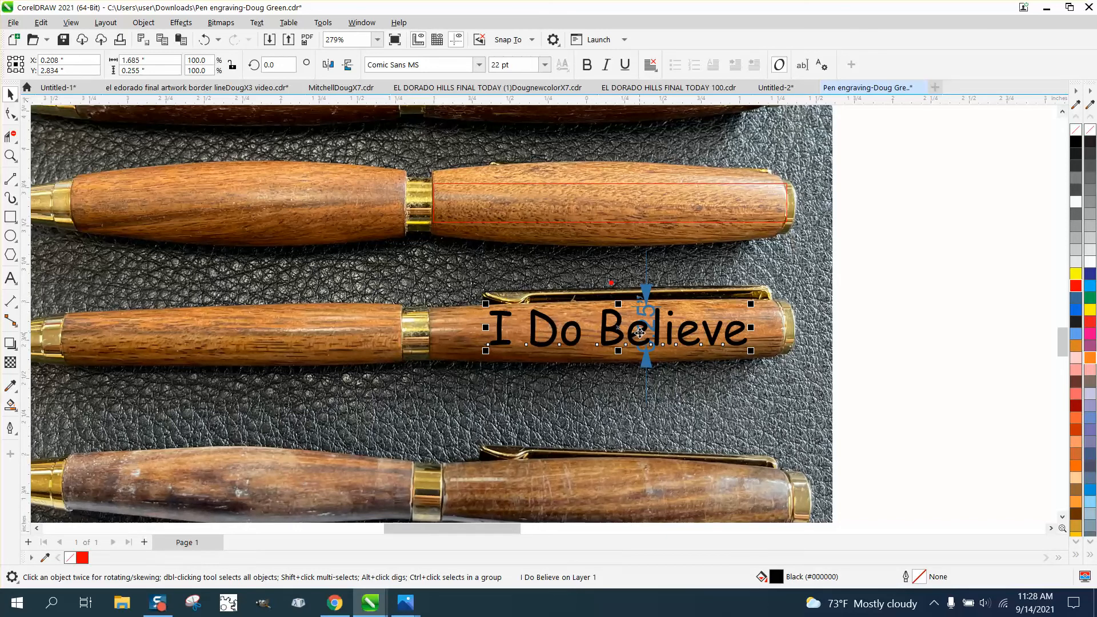
{"action": "left_click", "coordinate": [609, 221]}
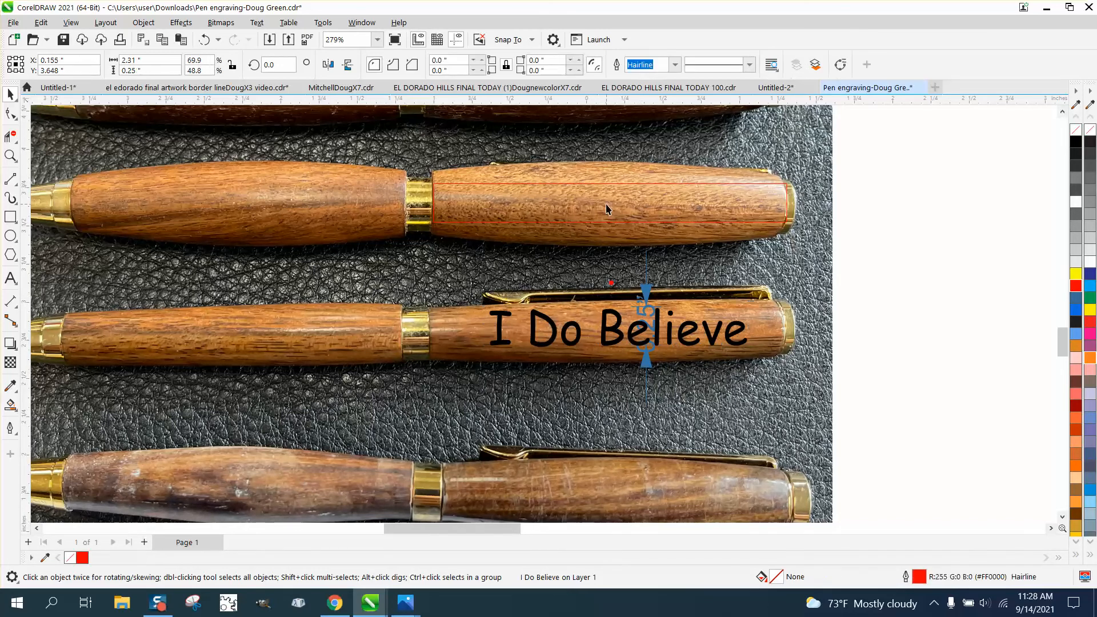
{"action": "left_click", "coordinate": [605, 178]}
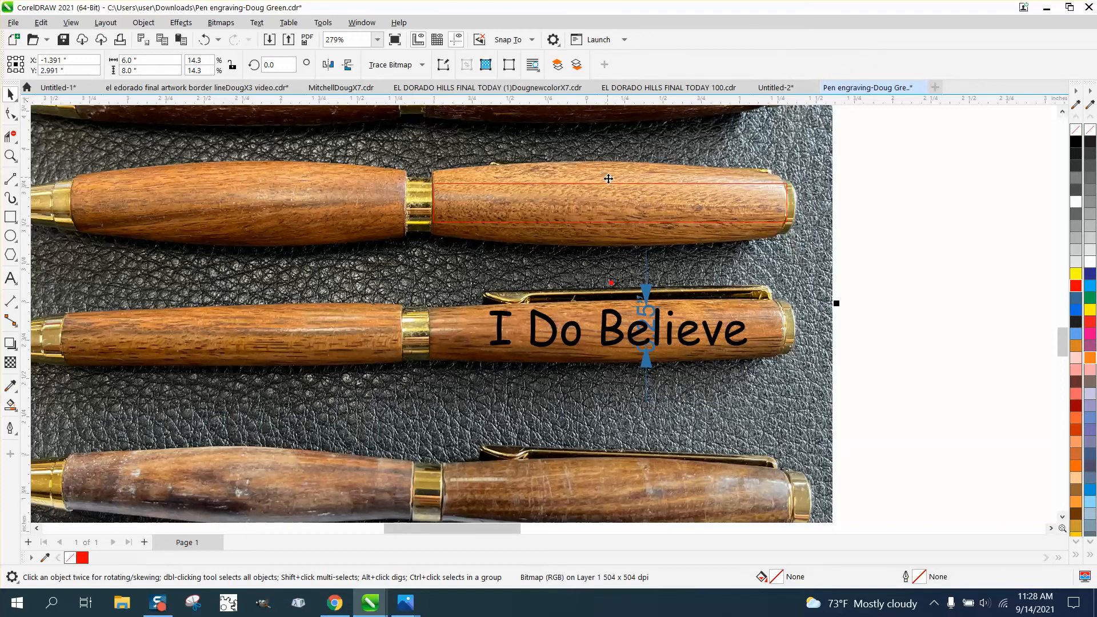
Examine how the "I Do Believe" text fits the fourth pen's upper barrel, up close and beside the other pens
{"action": "scroll", "coordinate": [614, 200], "scroll_direction": "down", "scroll_amount": 1}
{"action": "scroll", "coordinate": [611, 209], "scroll_direction": "down", "scroll_amount": 1}
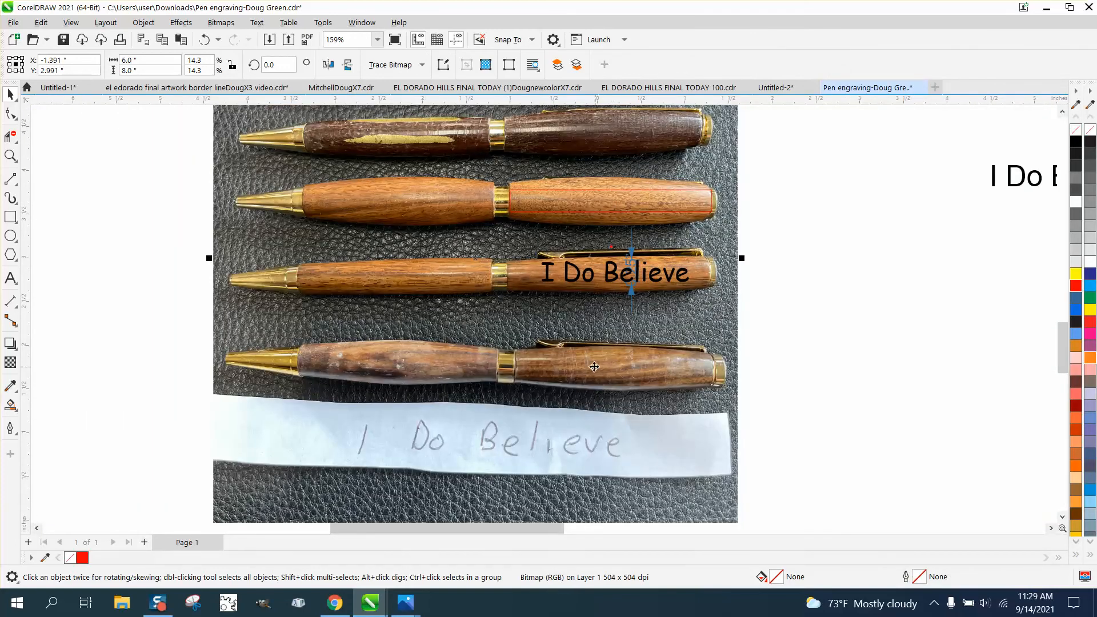
{"action": "scroll", "coordinate": [528, 211], "scroll_direction": "down", "scroll_amount": 1}
{"action": "scroll", "coordinate": [527, 211], "scroll_direction": "down", "scroll_amount": 3}
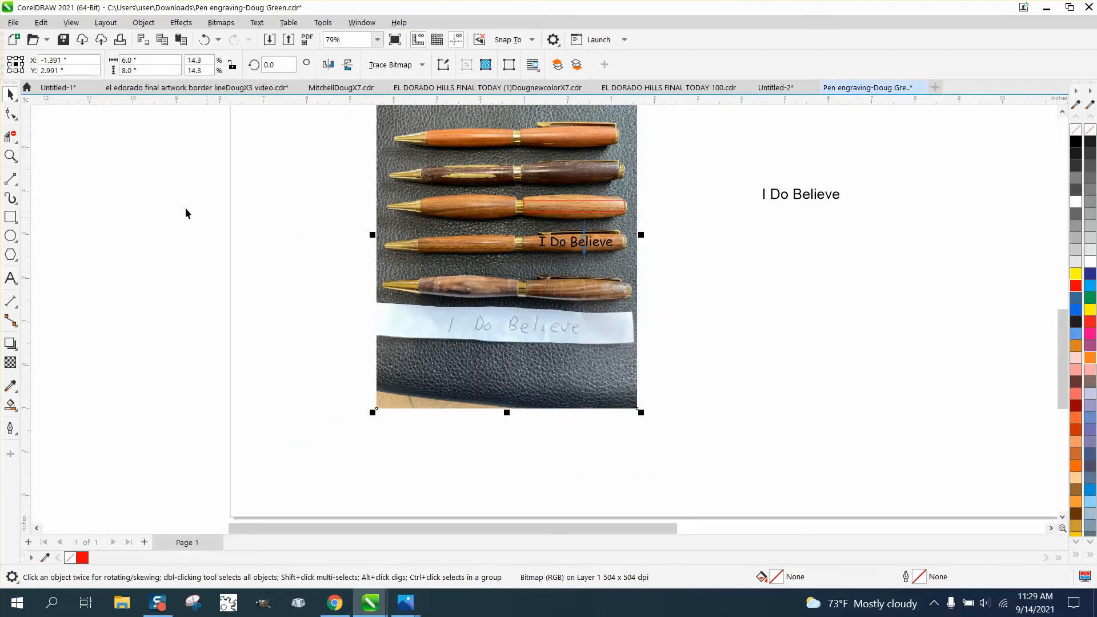
{"action": "left_click", "coordinate": [10, 155]}
{"action": "scroll", "coordinate": [636, 236], "scroll_direction": "up", "scroll_amount": 8}
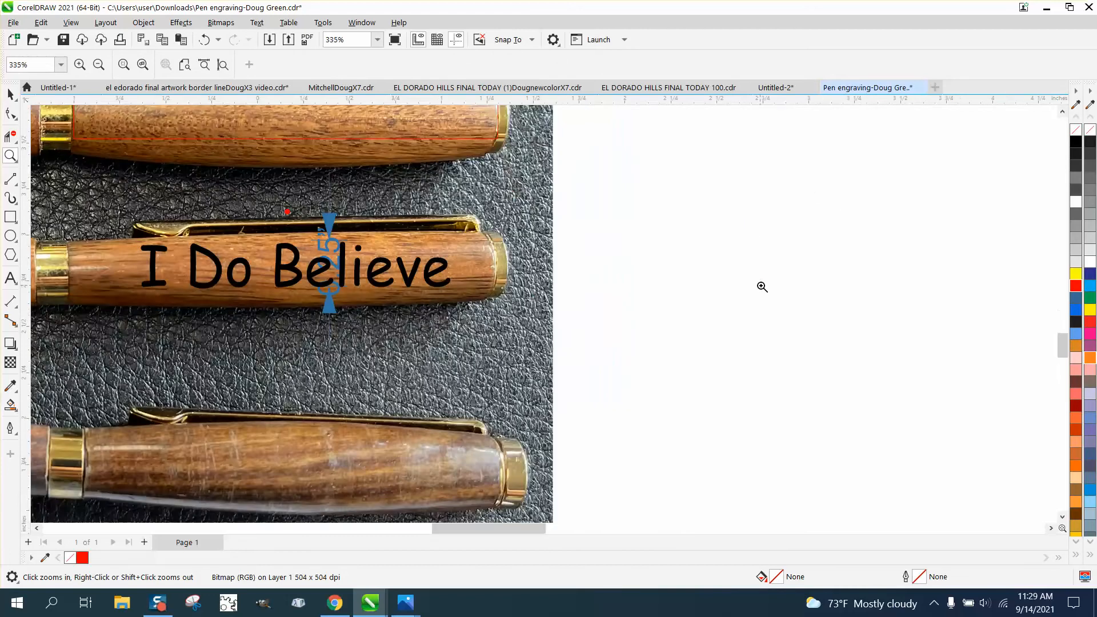
{"action": "scroll", "coordinate": [343, 285], "scroll_direction": "down", "scroll_amount": 7}
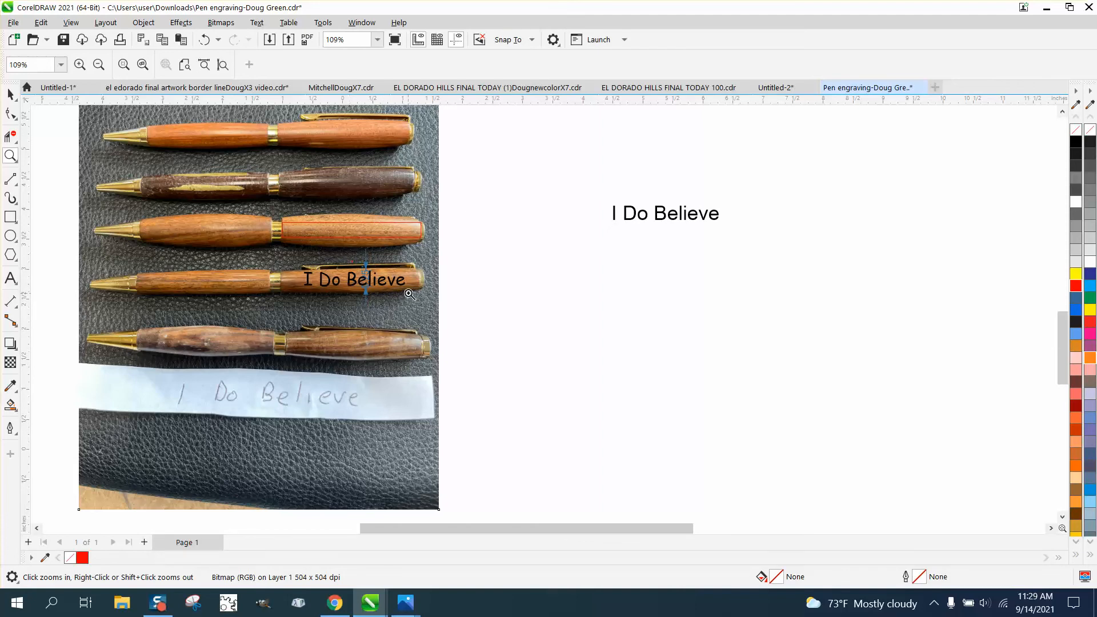
{"action": "left_click_drag", "start_coordinate": [292, 254], "coordinate": [476, 312]}
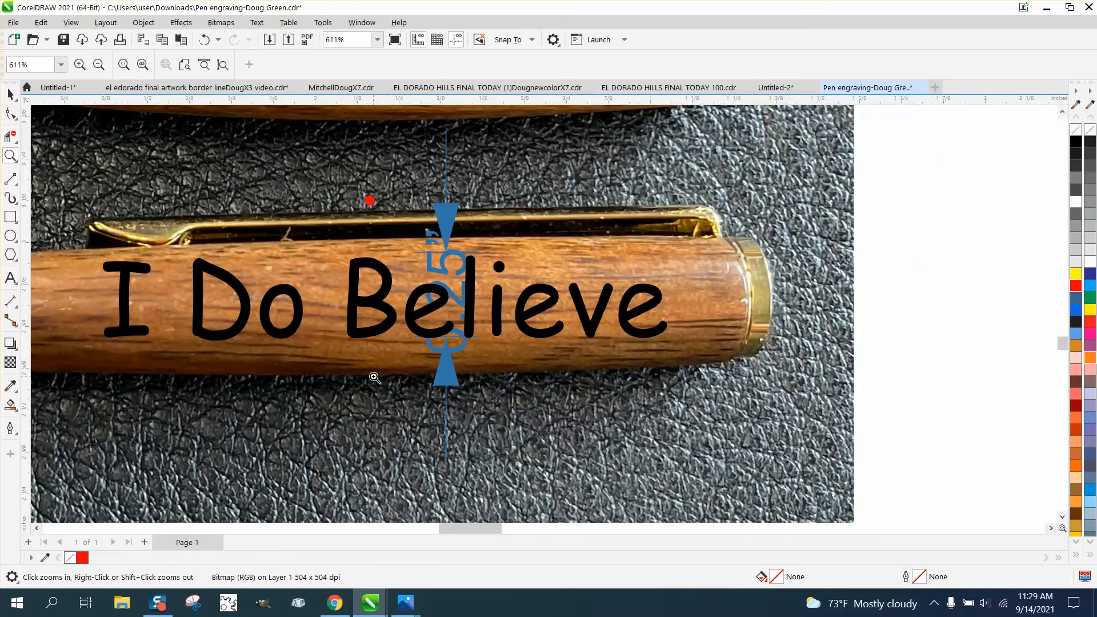
{"action": "scroll", "coordinate": [451, 332], "scroll_direction": "down", "scroll_amount": 4}
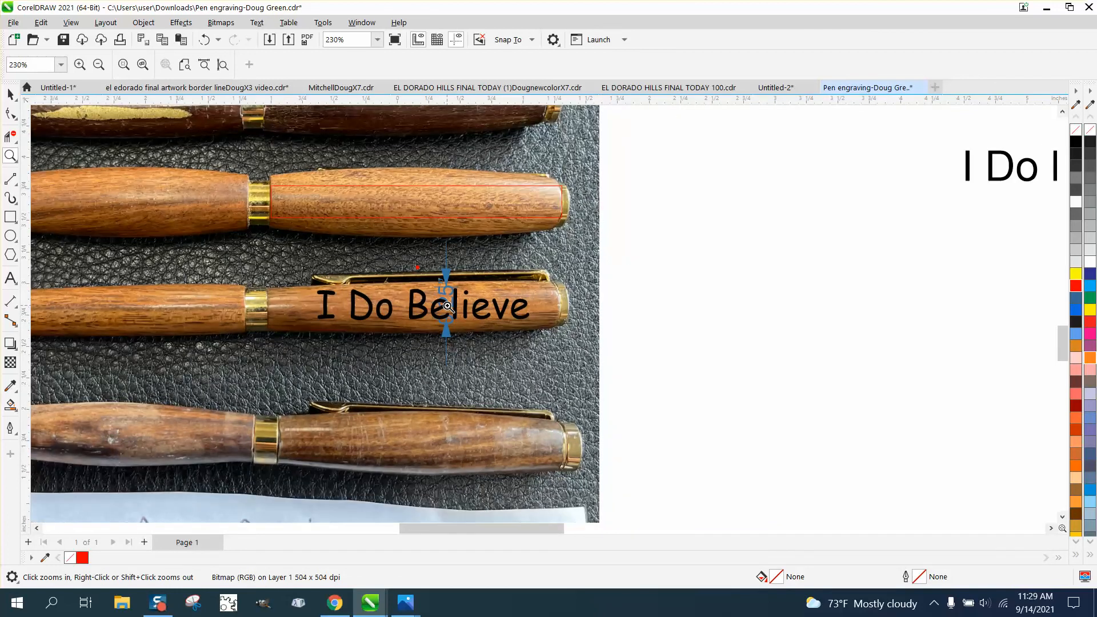
Deselect the photo and inspect the letters' height and spacing on the fourth pen against the barrel edges and the vertical dimension
{"action": "left_click", "coordinate": [10, 94]}
{"action": "left_click", "coordinate": [624, 290]}
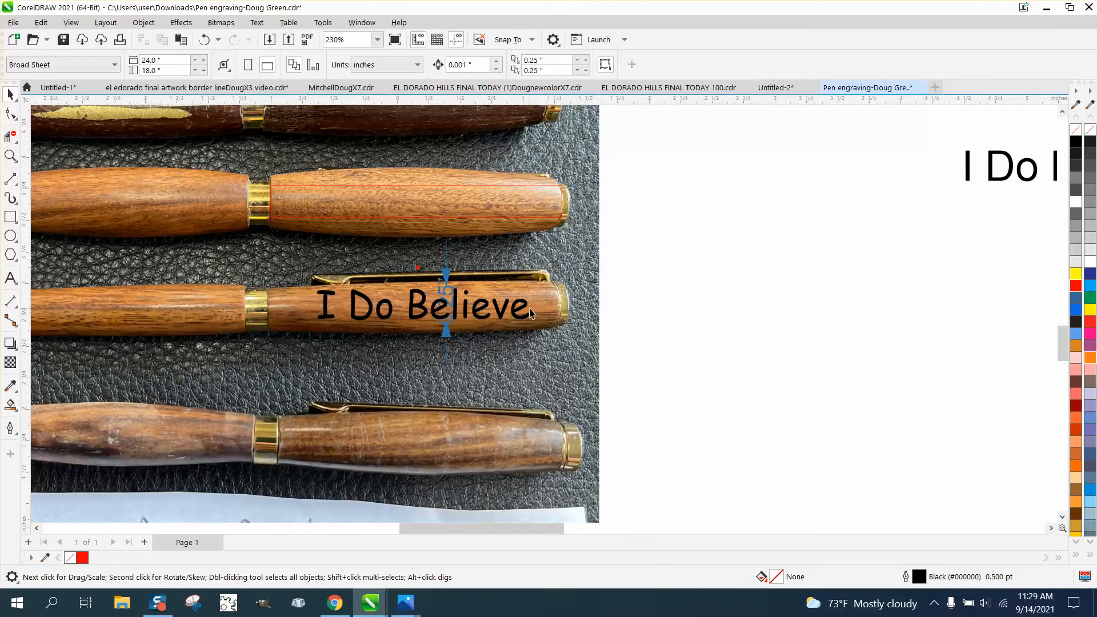
{"action": "left_click", "coordinate": [10, 156]}
{"action": "left_click_drag", "start_coordinate": [357, 273], "coordinate": [428, 337]}
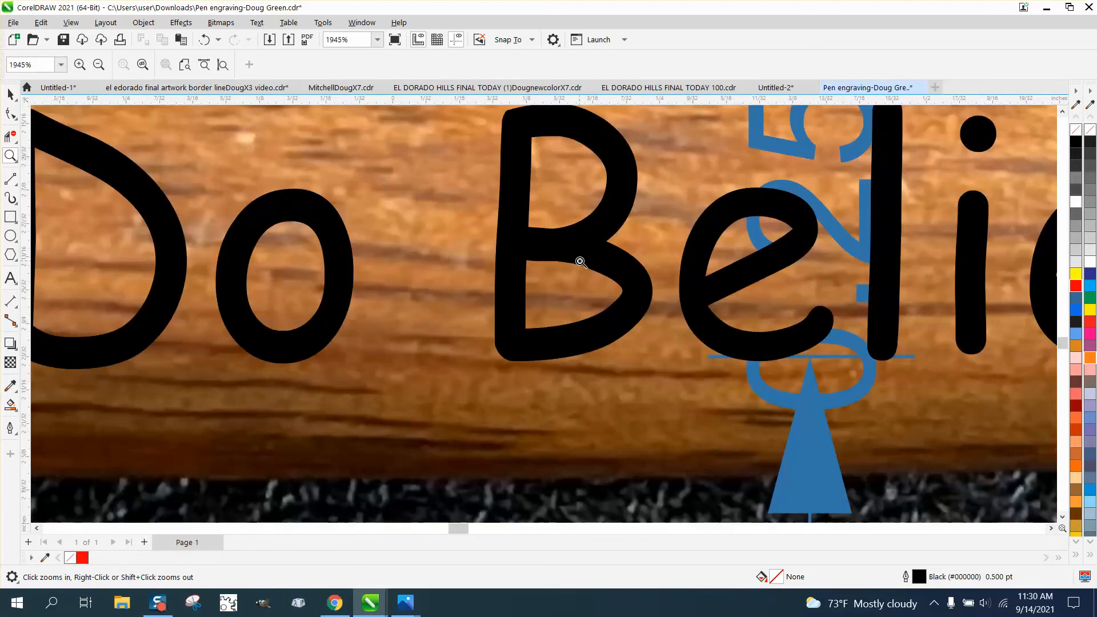
{"action": "scroll", "coordinate": [744, 243], "scroll_direction": "down", "scroll_amount": 1}
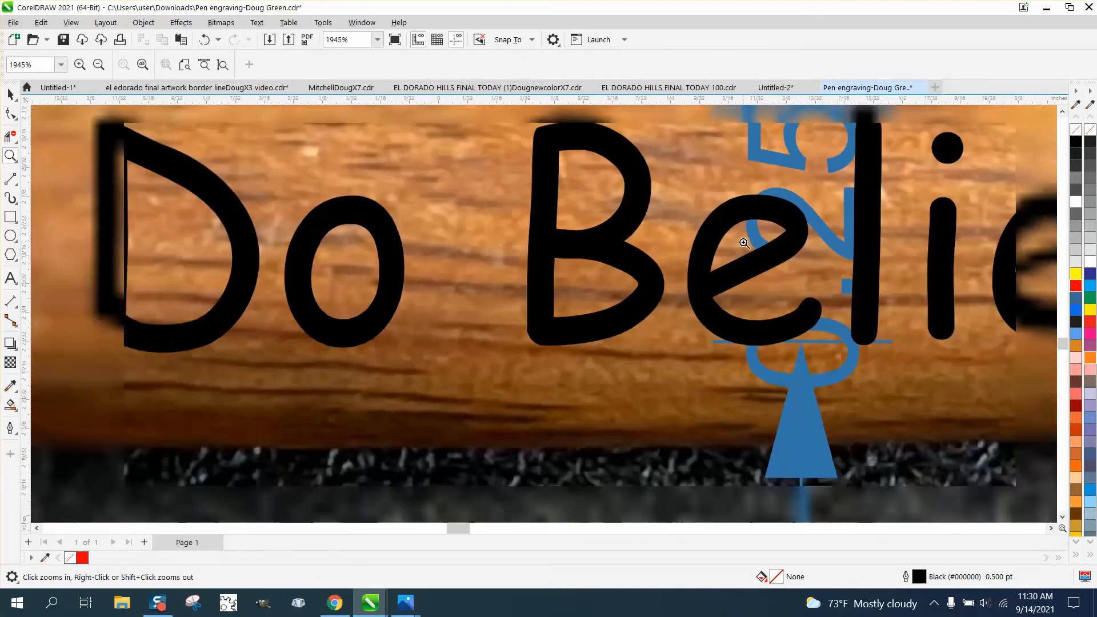
{"action": "scroll", "coordinate": [744, 243], "scroll_direction": "down", "scroll_amount": 3}
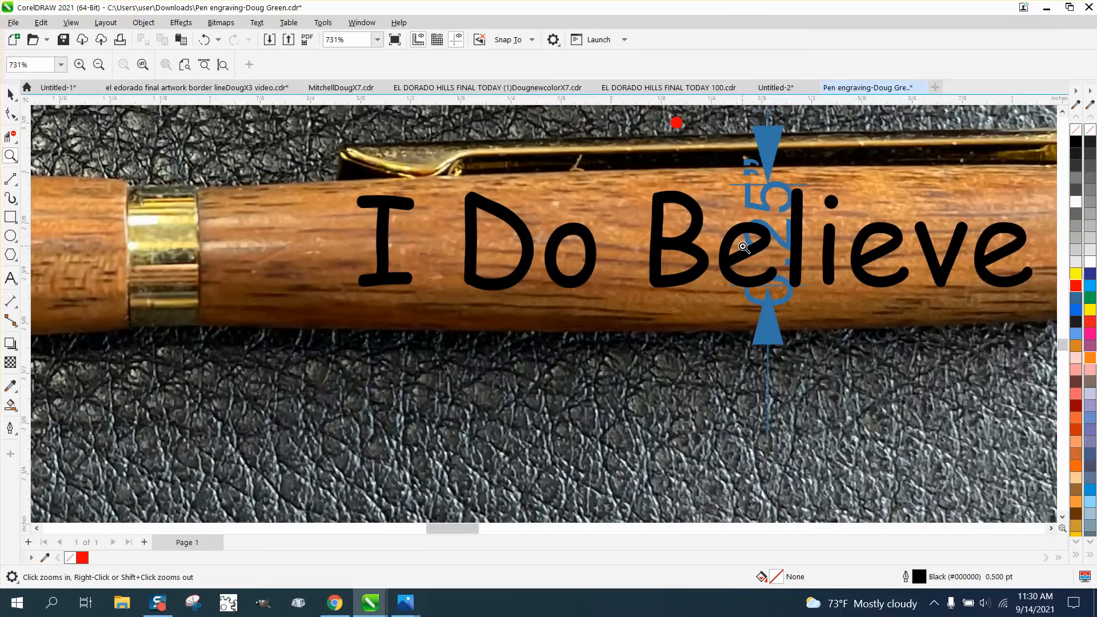
{"action": "scroll", "coordinate": [744, 246], "scroll_direction": "down", "scroll_amount": 4}
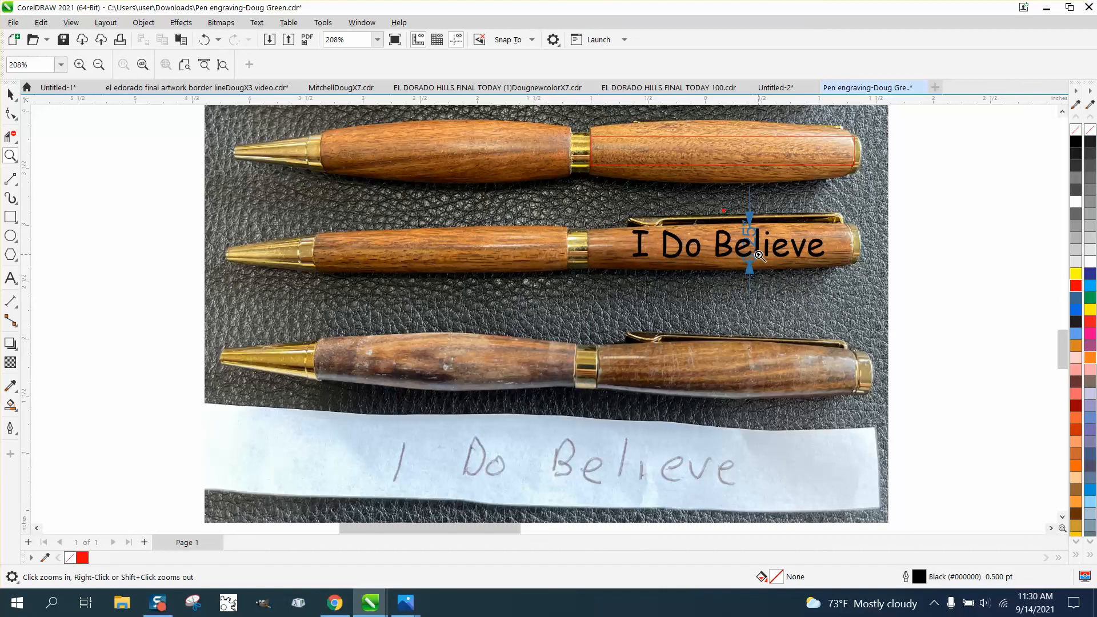
{"action": "left_click_drag", "start_coordinate": [751, 218], "coordinate": [828, 295]}
{"action": "scroll", "coordinate": [676, 321], "scroll_direction": "down", "scroll_amount": 3}
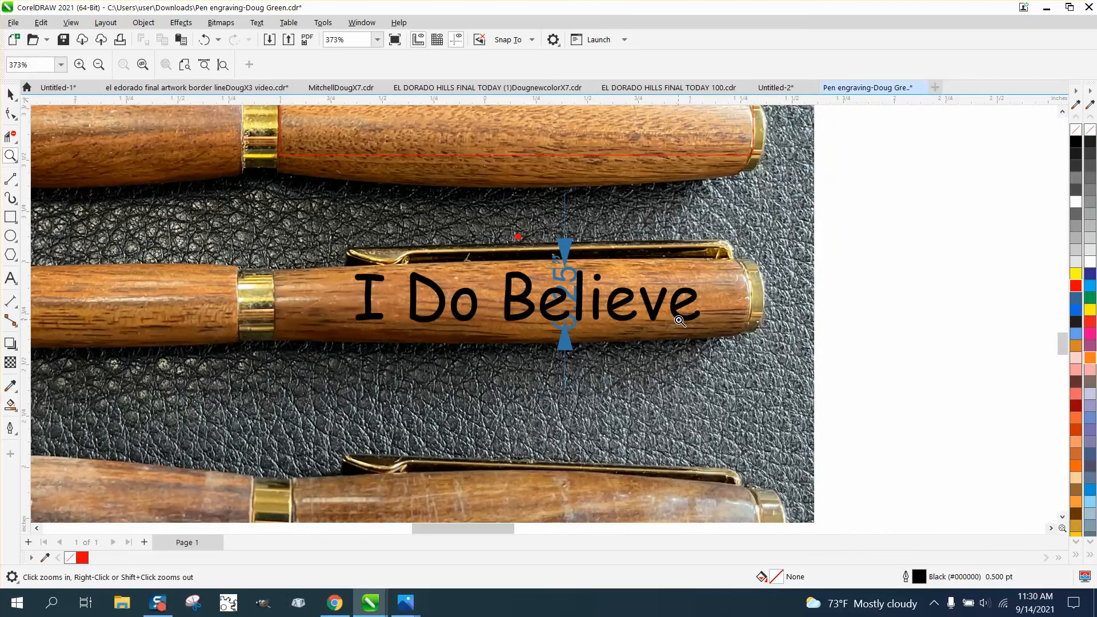
{"action": "scroll", "coordinate": [797, 320], "scroll_direction": "down", "scroll_amount": 3}
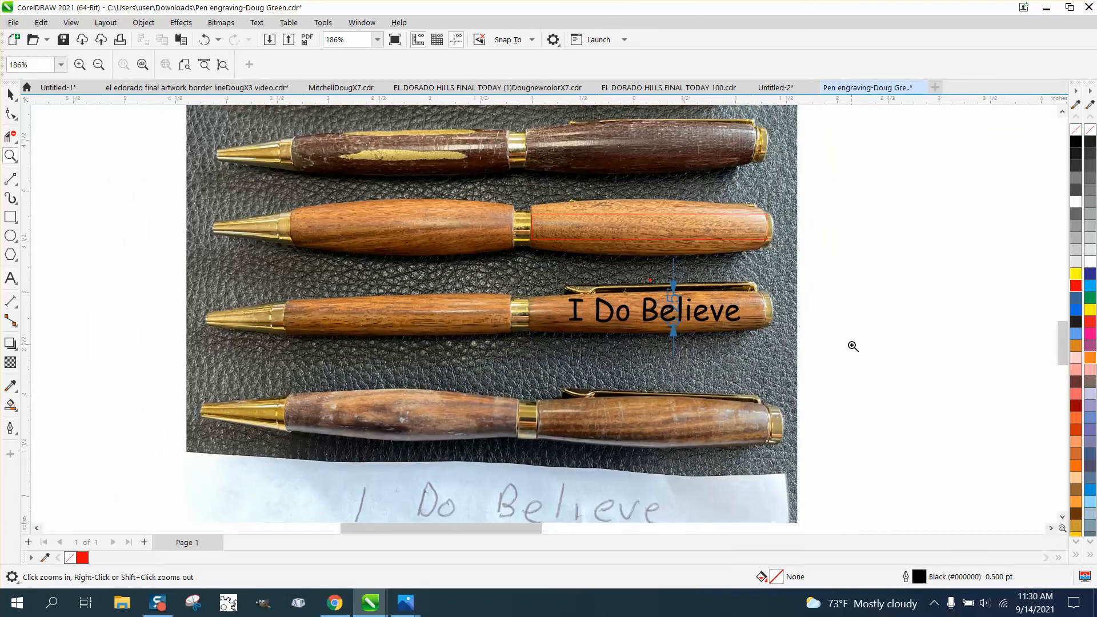